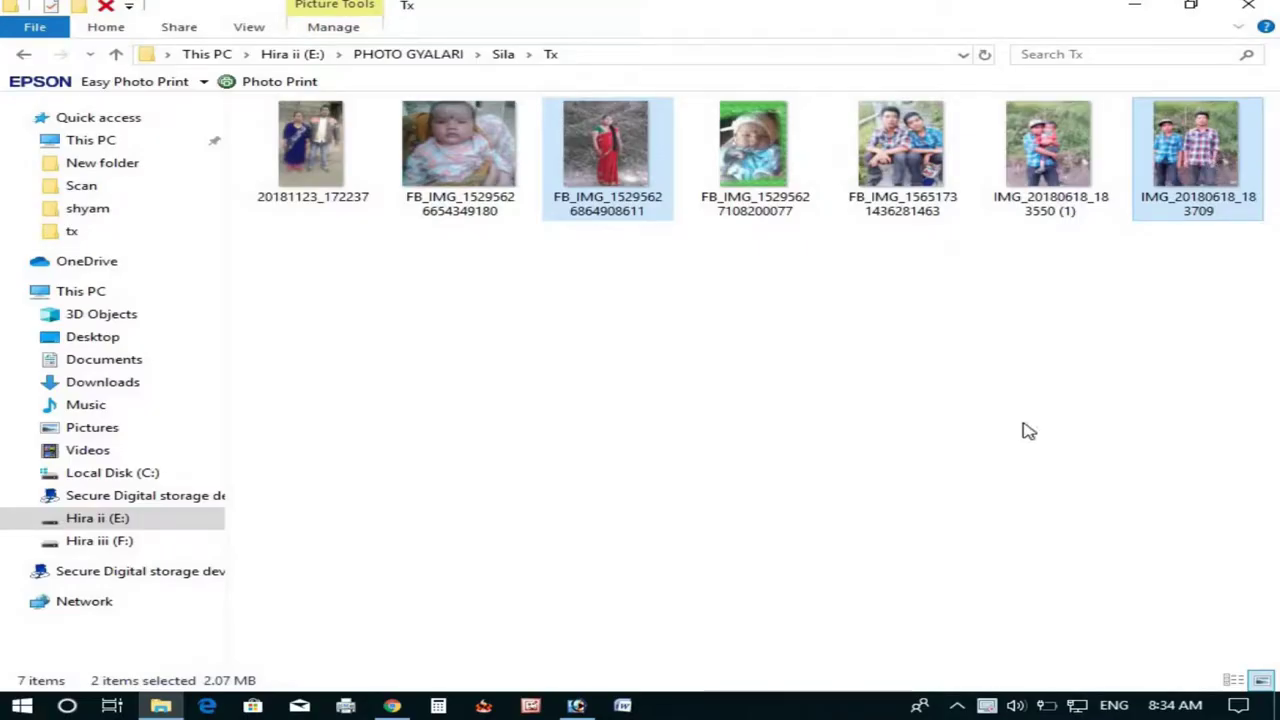
Drag the two selected photos from the Tx folder onto Photoshop in the taskbar
drag(1029, 431, 590, 712)
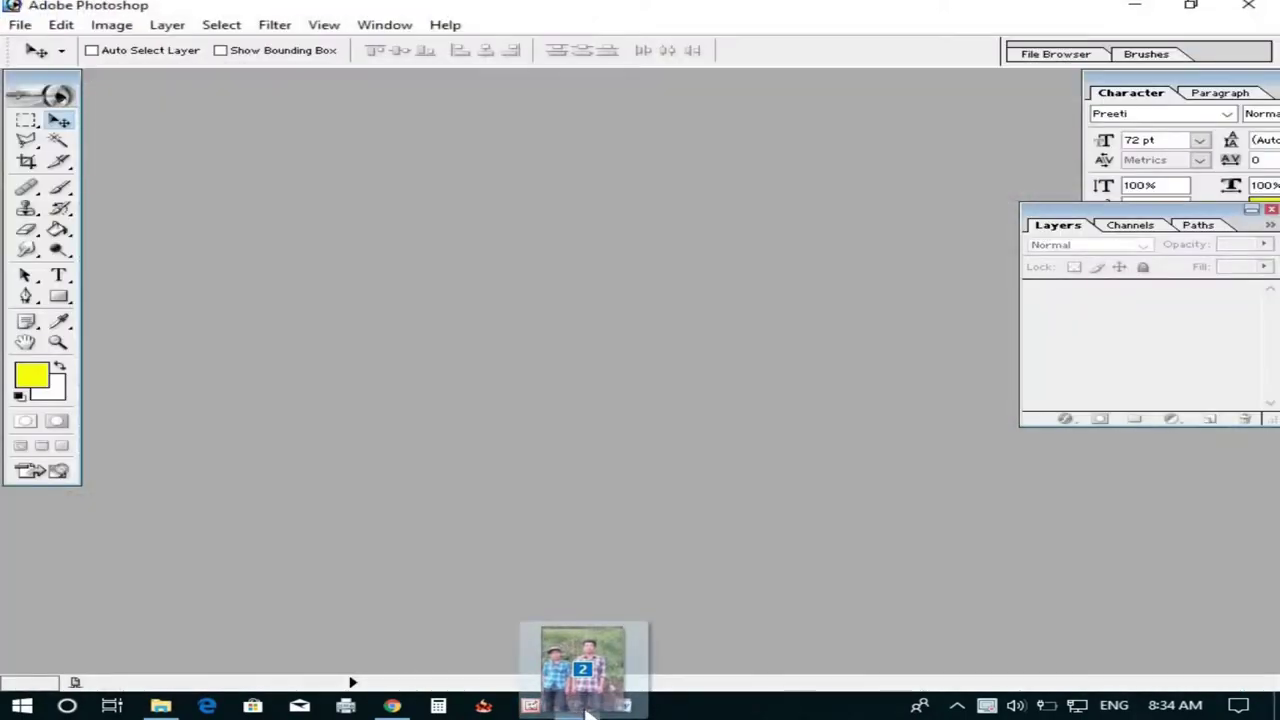
Open both dropped photos and arrange their windows, making the woman's photo active
drag(588, 712, 563, 548)
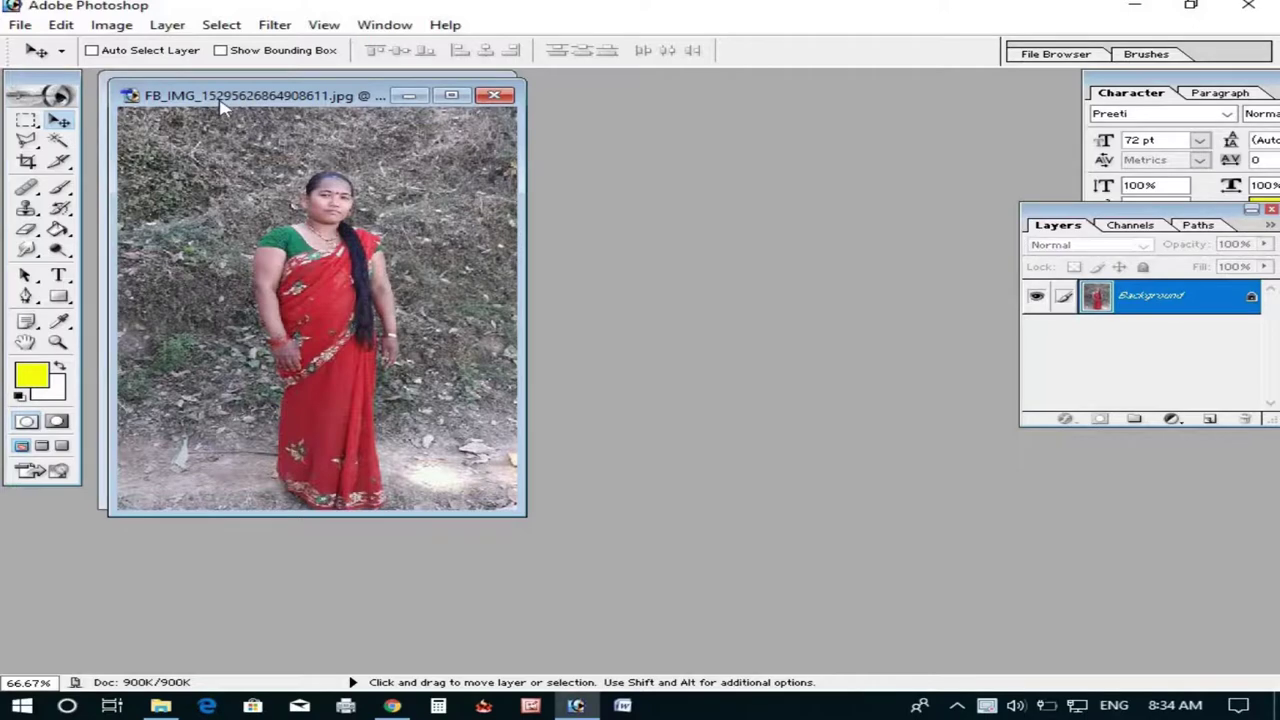
drag(222, 108, 563, 86)
click(435, 183)
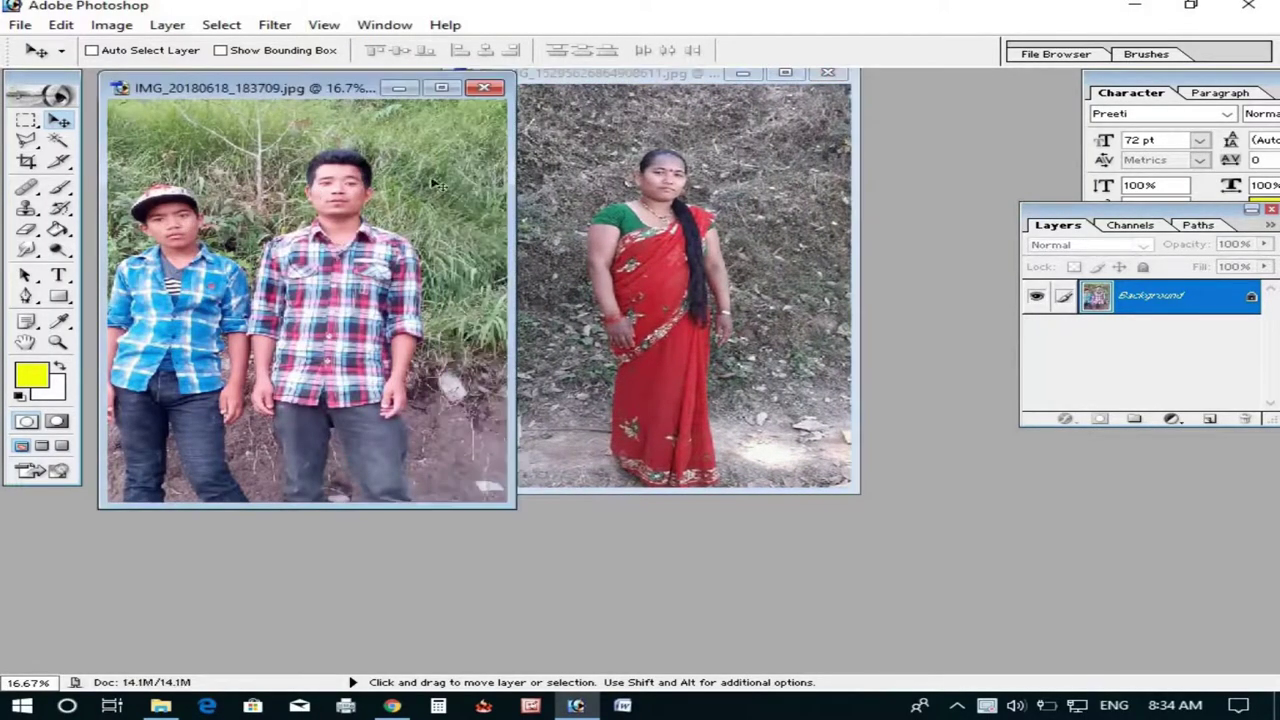
click(688, 186)
click(399, 231)
click(690, 213)
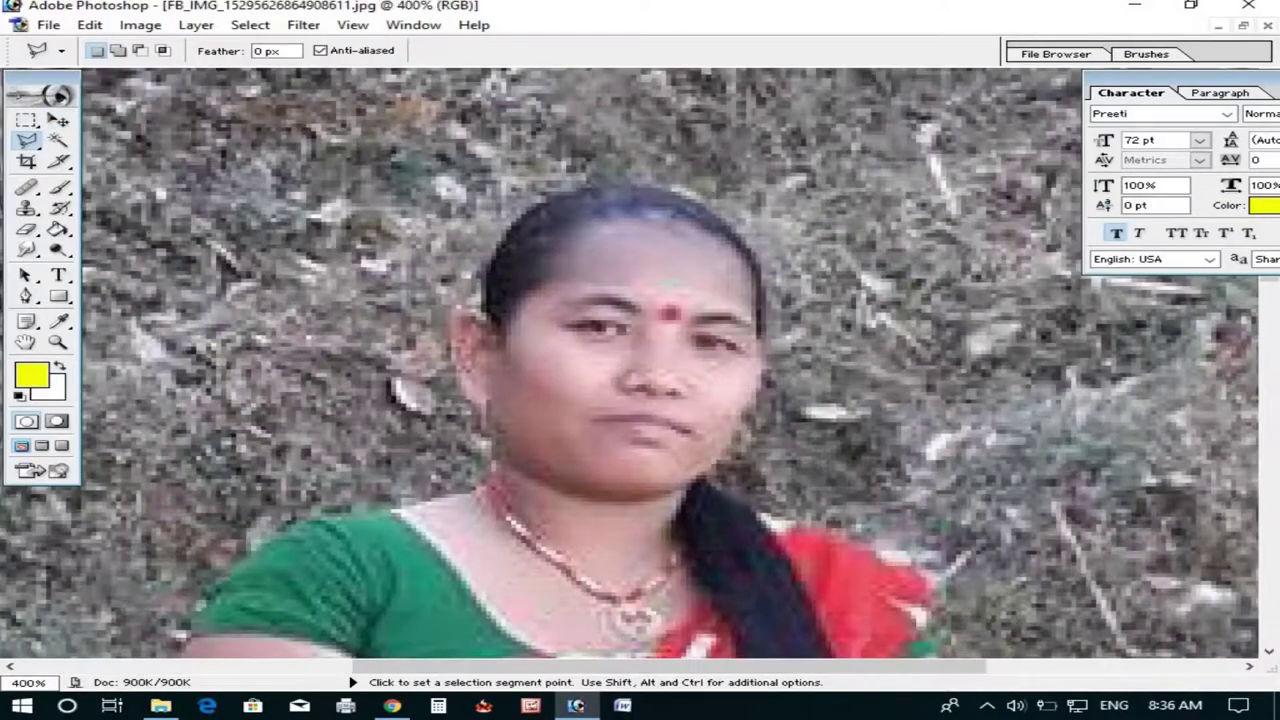
Resize the woman's photo to 50000 pixels wide with Image Size
click(140, 24)
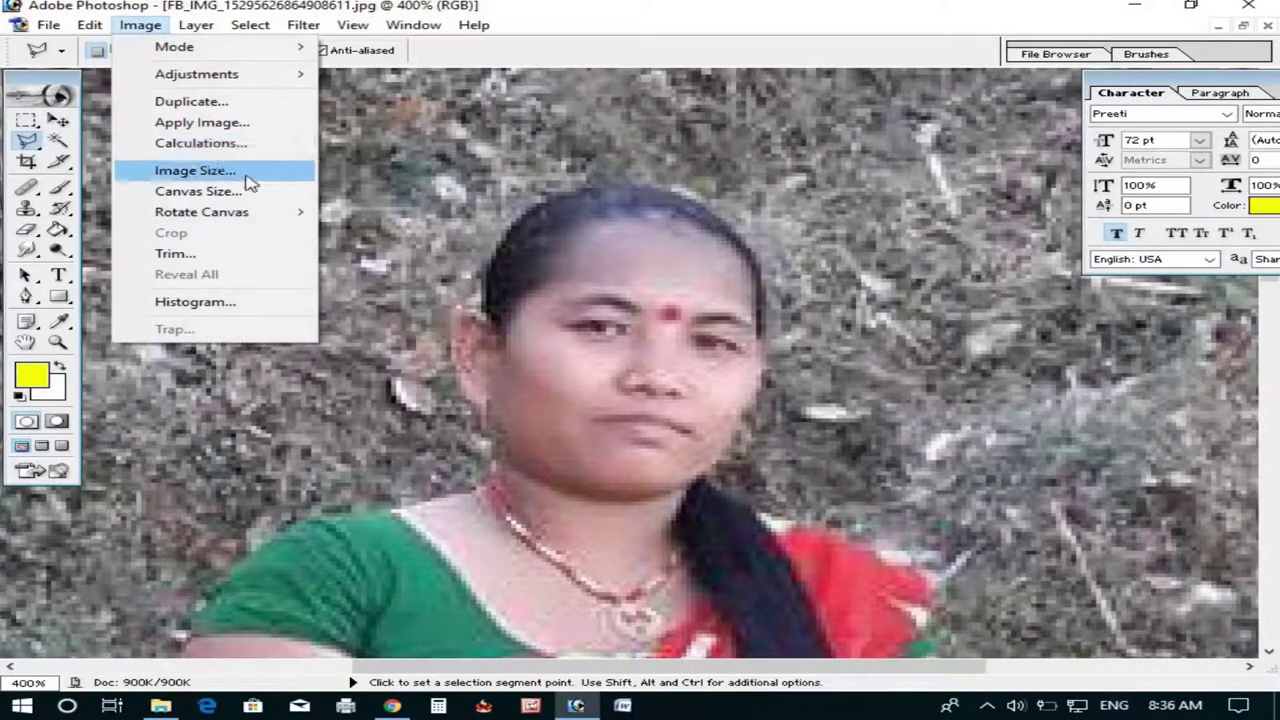
click(210, 168)
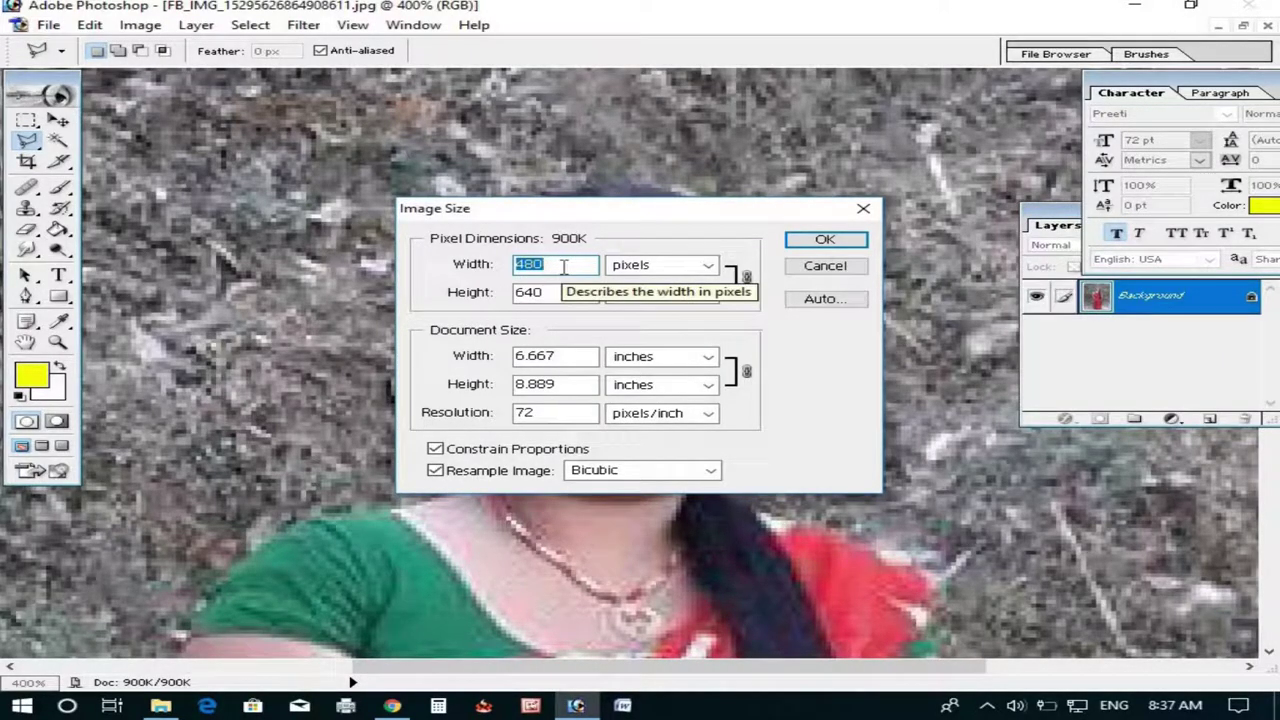
text(50000)
click(825, 241)
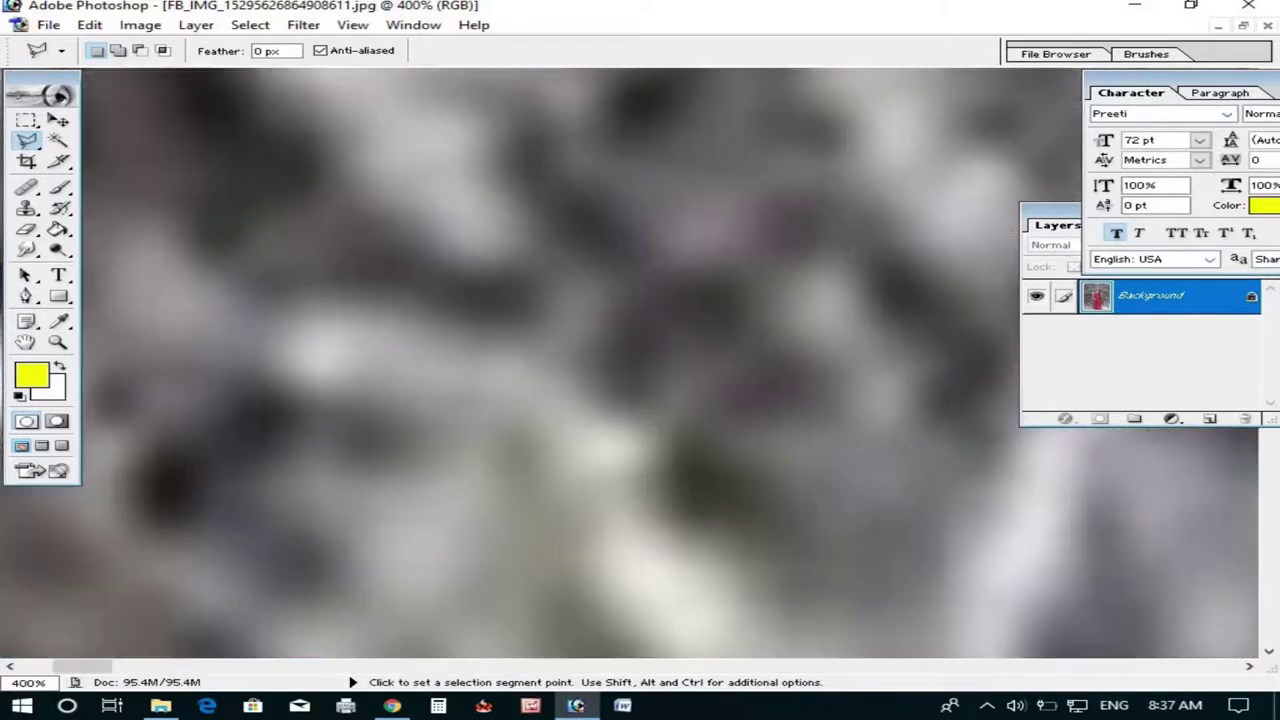
Trace the Polygonal Lasso outline along the red sari's hem and edge against the foliage
key(ctrl+minus)
key(ctrl+minus)
key(ctrl+minus)
key(ctrl+minus)
key(ctrl+plus)
key(ctrl+plus)
key(ctrl+plus)
key(ctrl+plus)
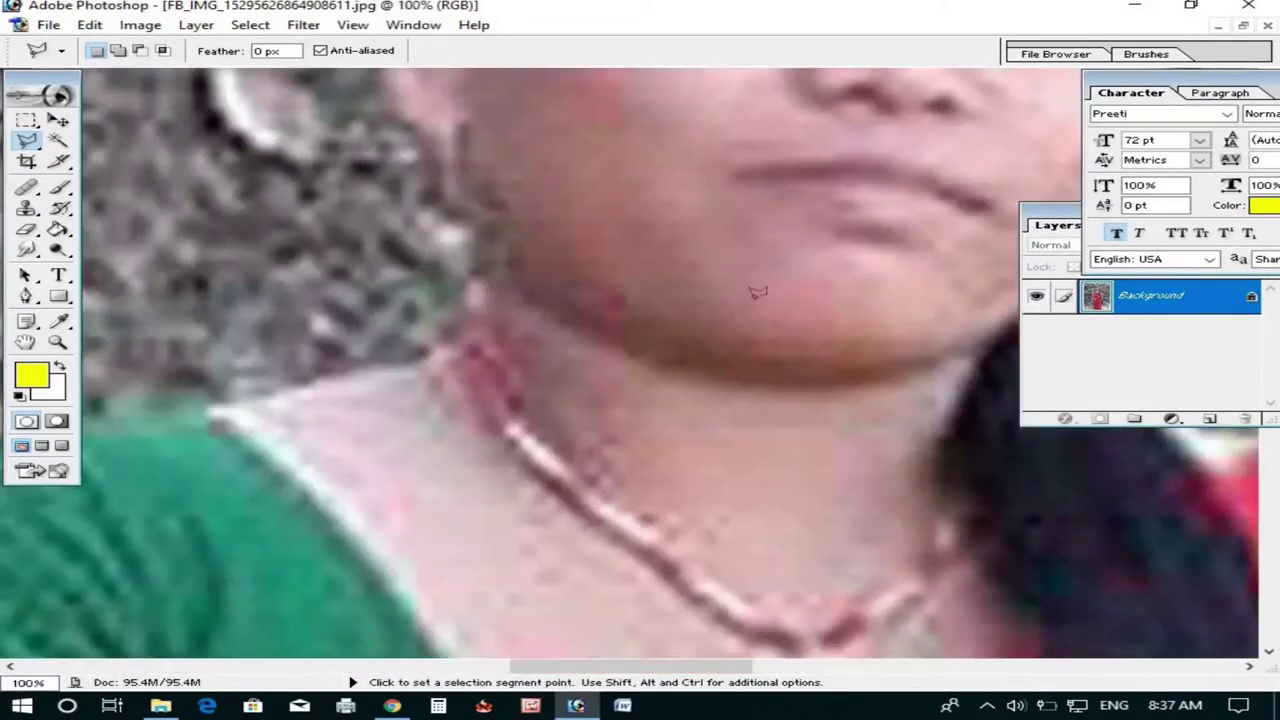
mouse_move(757, 292)
mouse_down()
mouse_move(443, 209)
mouse_move(637, 157)
mouse_move(457, 306)
mouse_move(557, 316)
mouse_move(847, 246)
mouse_up()
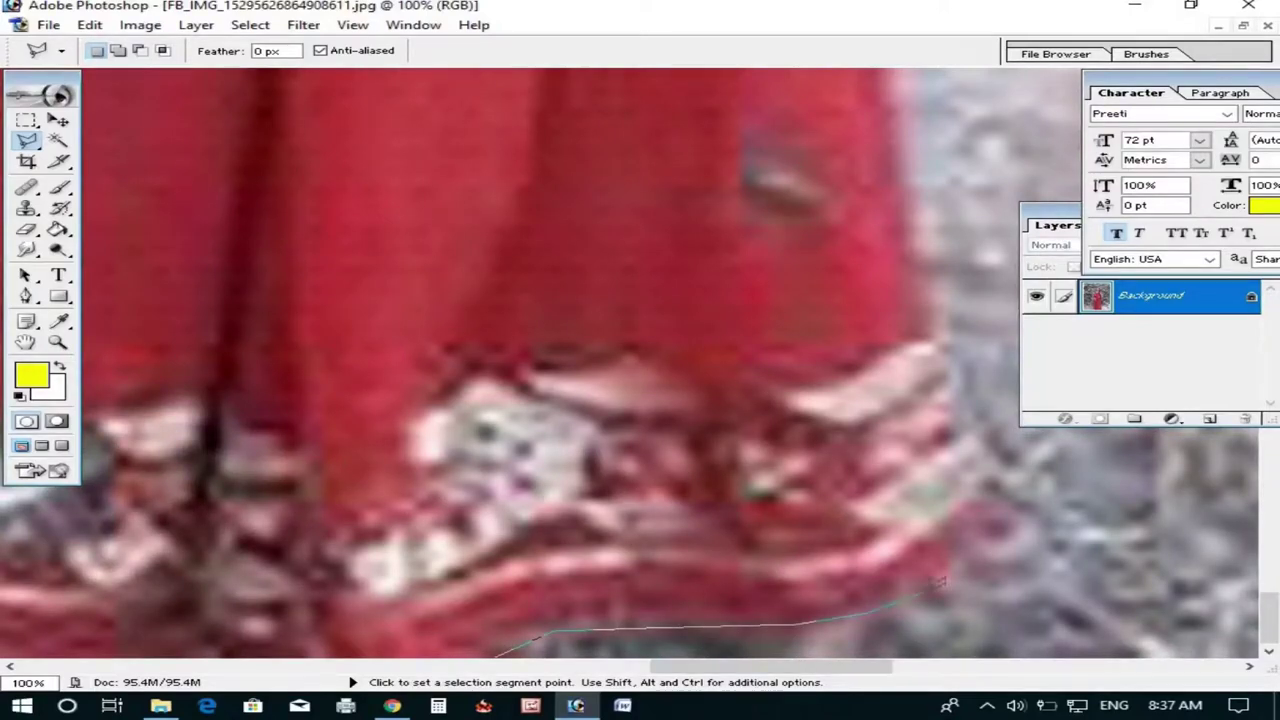
drag(940, 580, 678, 585)
mouse_move(643, 358)
mouse_down()
mouse_move(680, 429)
mouse_move(660, 234)
mouse_up()
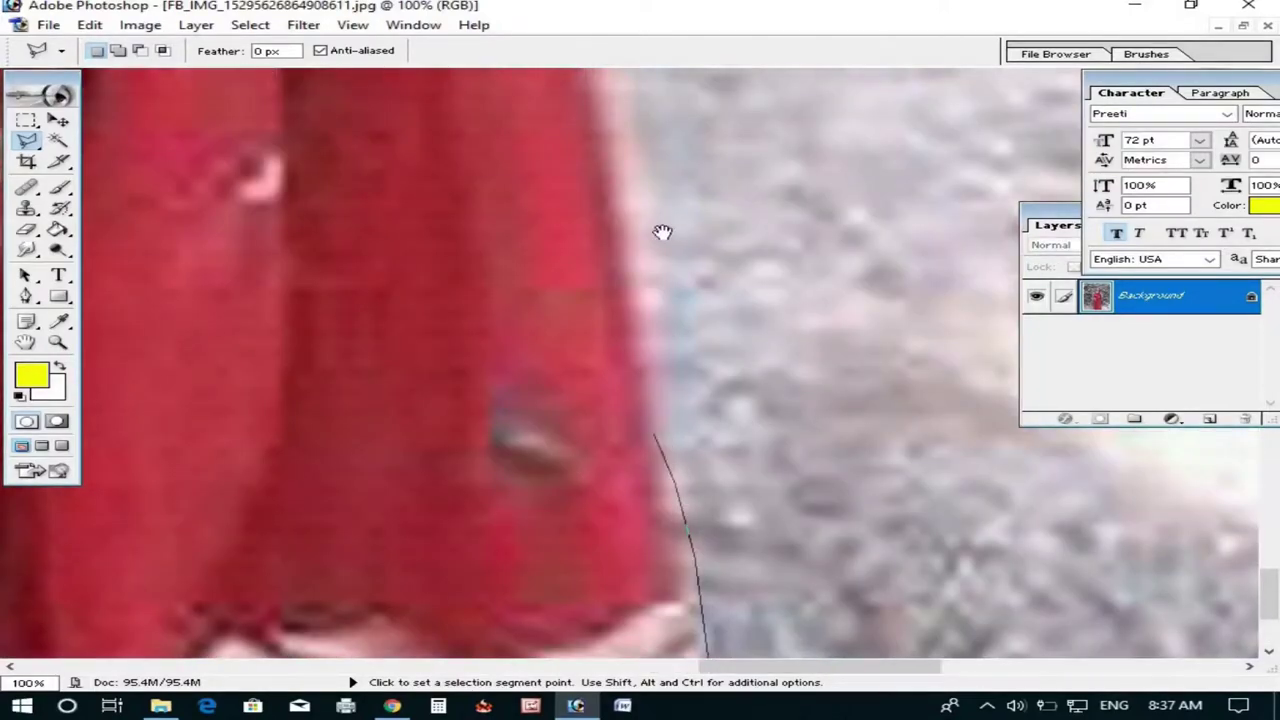
mouse_move(609, 131)
mouse_down()
mouse_move(617, 330)
mouse_move(637, 420)
mouse_up()
drag(640, 250, 650, 400)
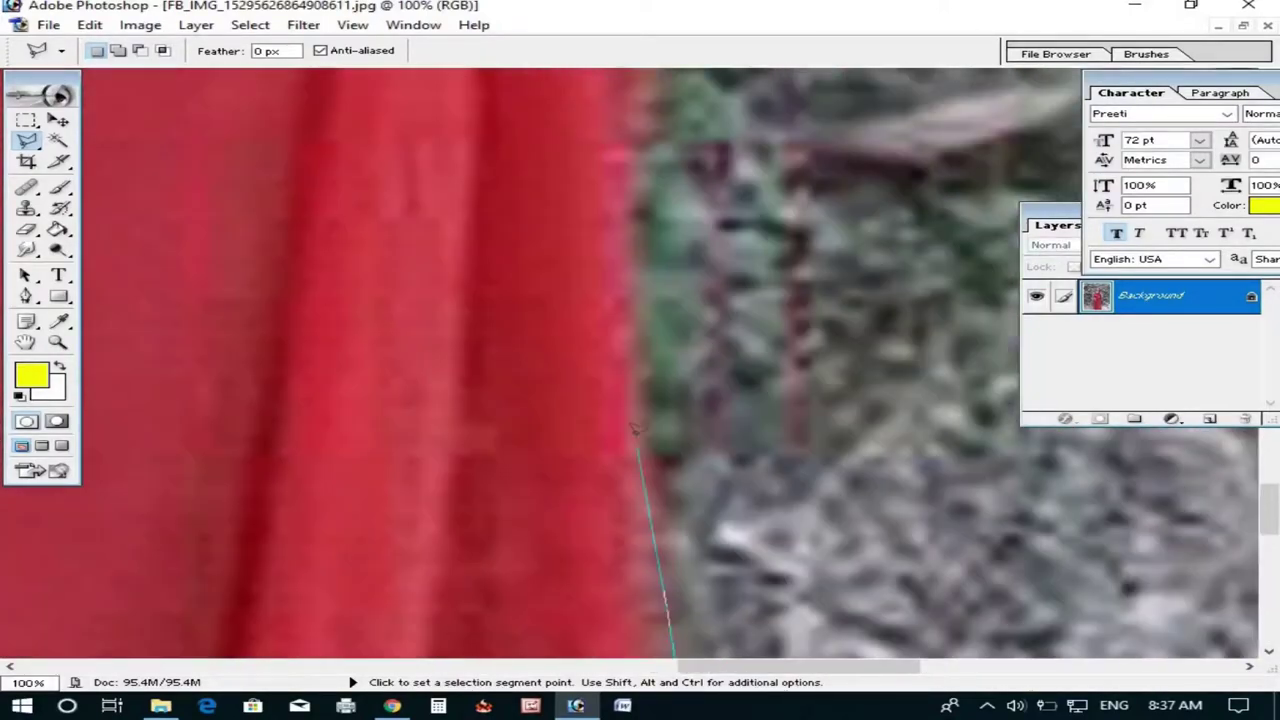
mouse_move(660, 230)
mouse_down()
mouse_move(670, 390)
mouse_move(690, 370)
mouse_move(700, 420)
mouse_up()
drag(700, 230, 735, 371)
mouse_move(749, 243)
mouse_down()
mouse_move(707, 307)
mouse_move(712, 497)
mouse_move(591, 371)
mouse_up()
drag(612, 413, 614, 405)
click(590, 370)
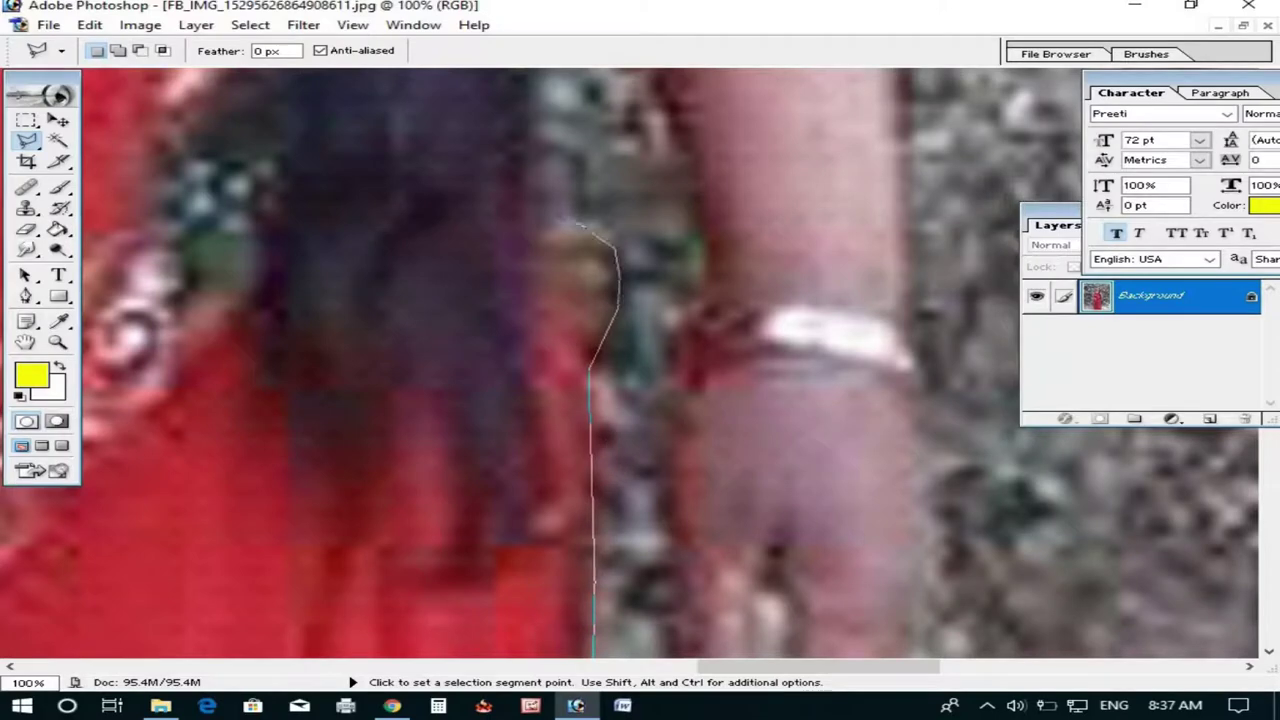
Continue the outline past the bracelet and up along the woman's arm
drag(575, 222, 585, 405)
drag(571, 190, 567, 298)
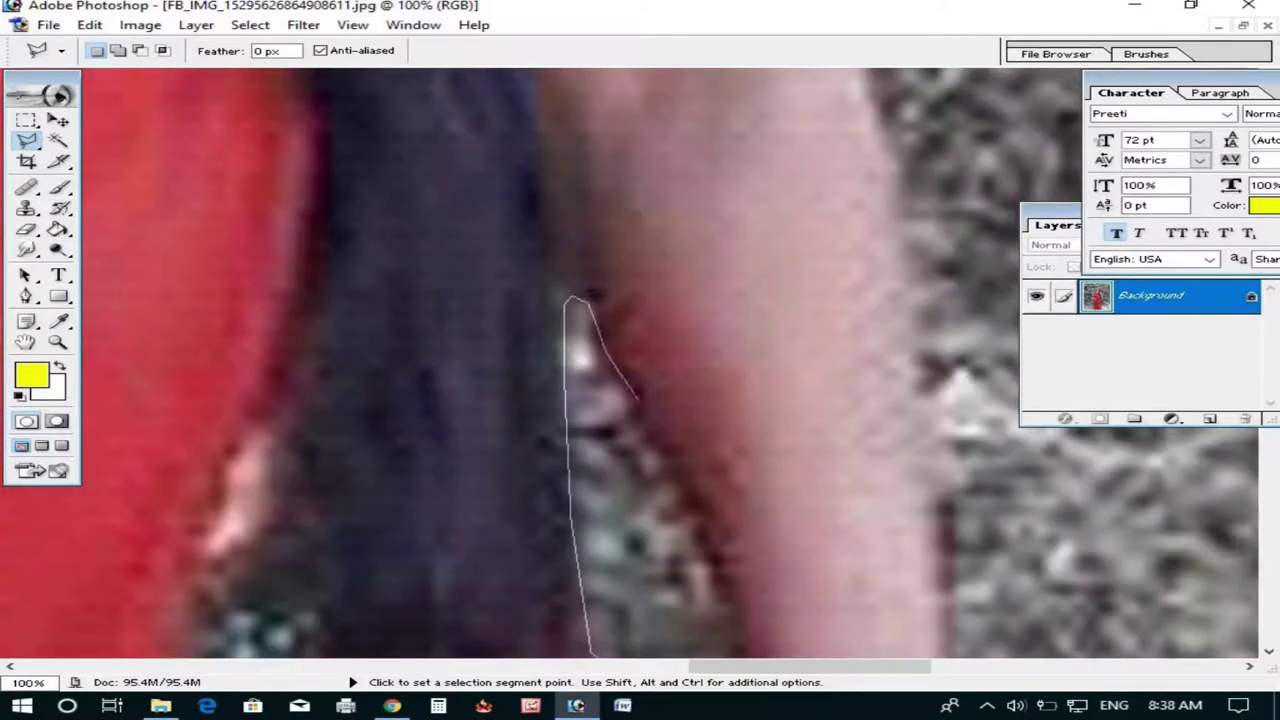
drag(638, 398, 615, 340)
click(672, 472)
drag(663, 535, 673, 365)
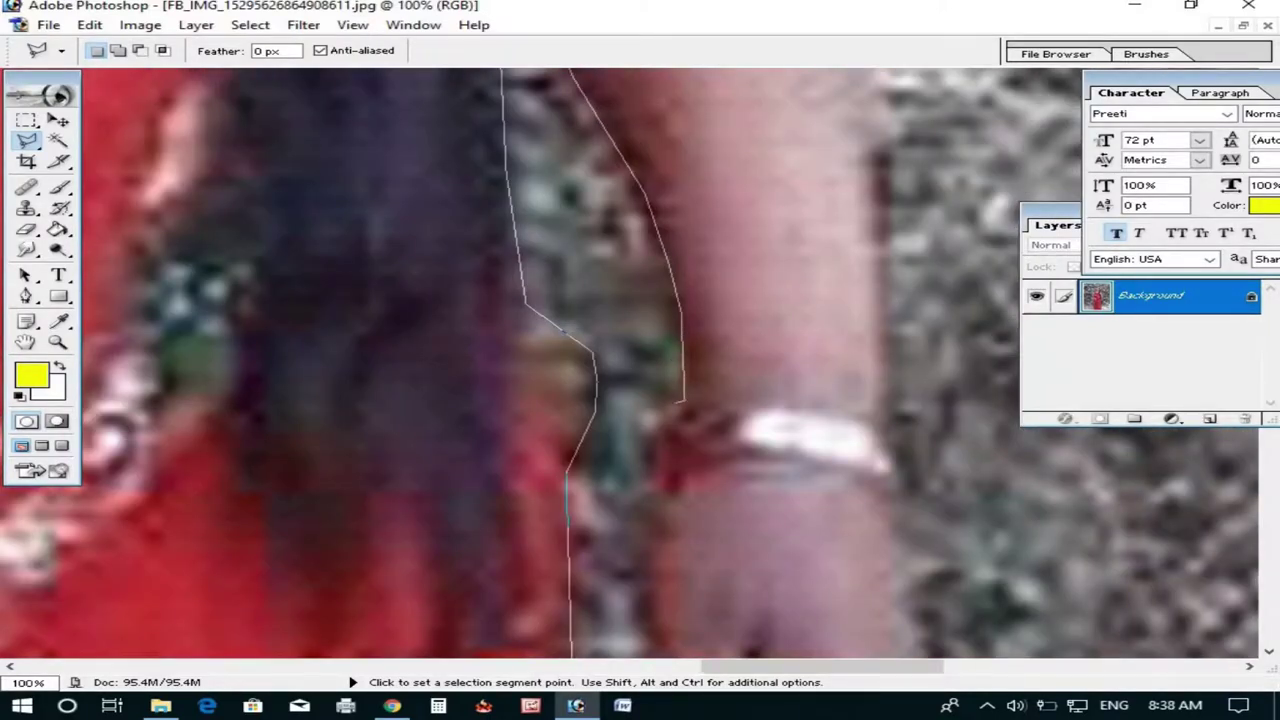
drag(647, 470, 679, 265)
drag(676, 350, 677, 222)
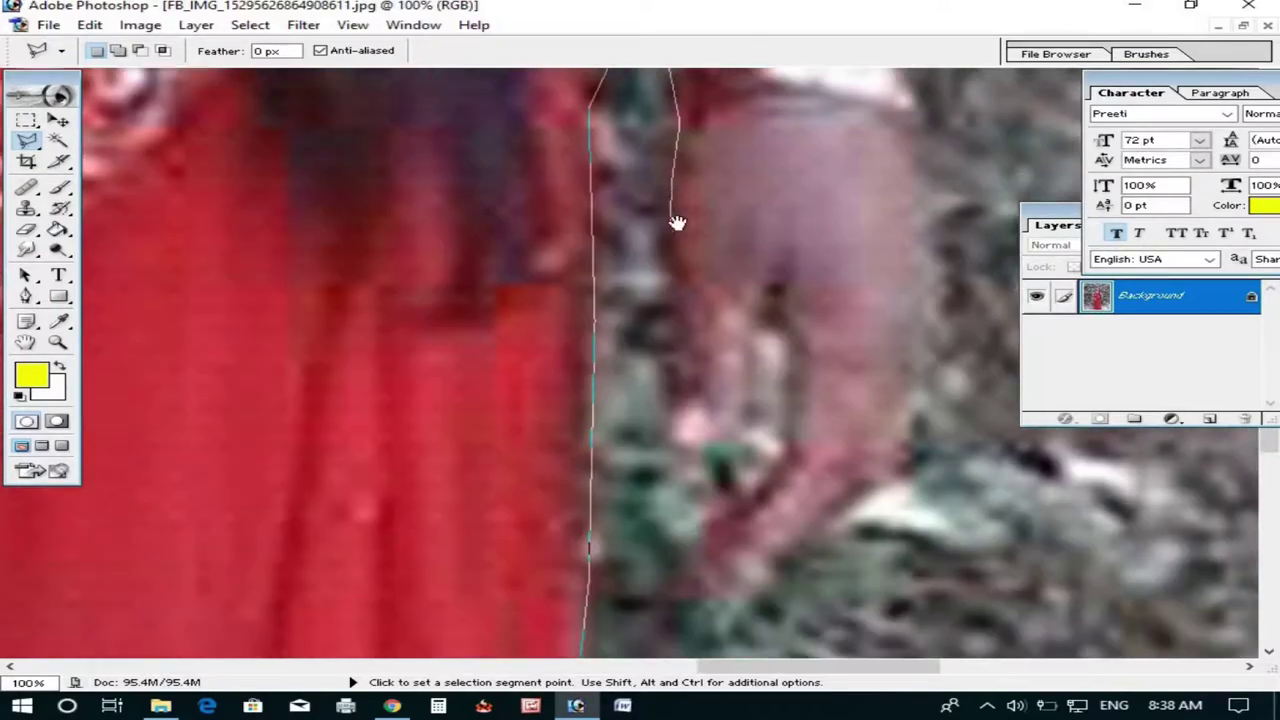
mouse_move(676, 400)
mouse_down()
mouse_move(687, 340)
mouse_move(651, 248)
mouse_up()
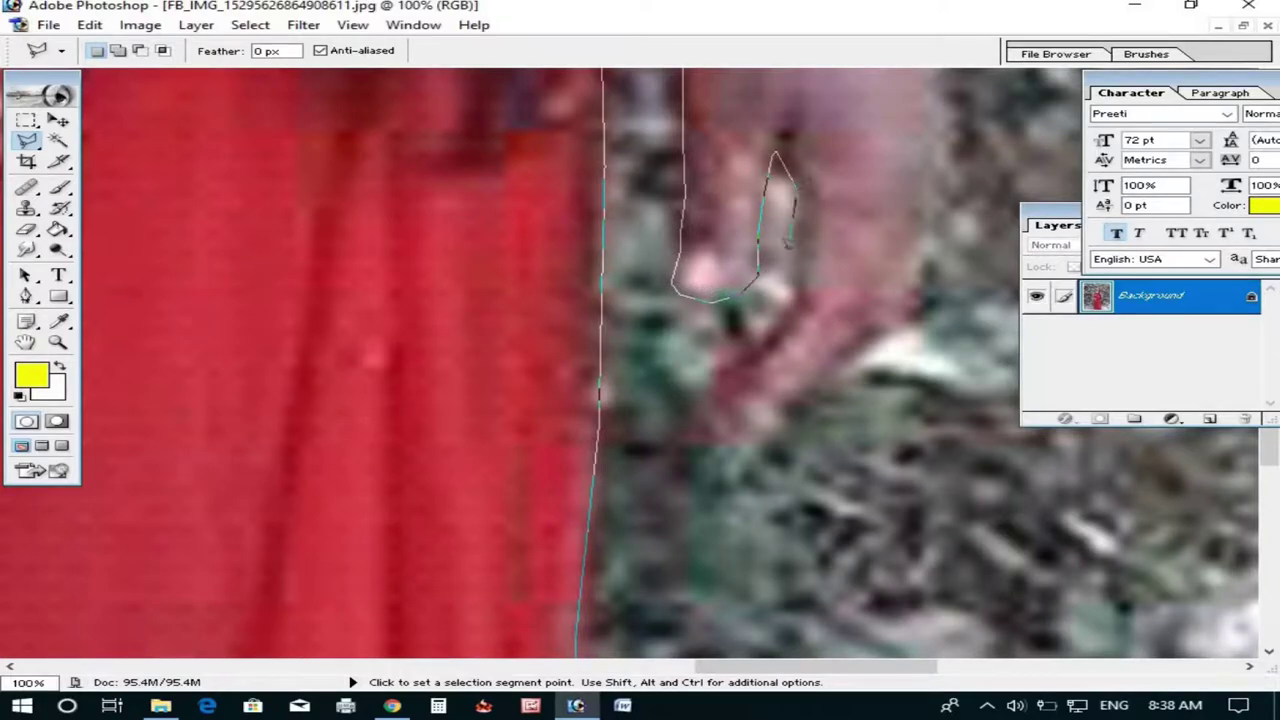
Outline the hand and the arm's right edge up toward the shoulder and hair
drag(757, 322, 708, 238)
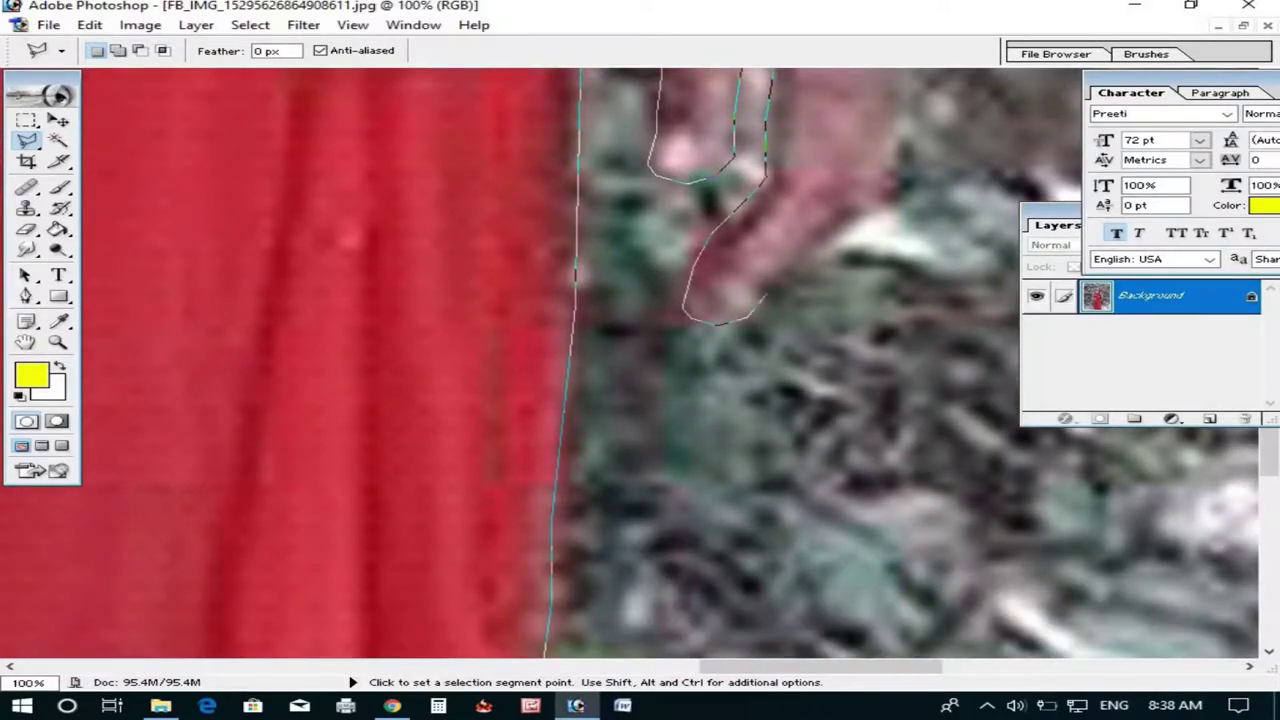
drag(765, 294, 652, 342)
drag(718, 231, 663, 360)
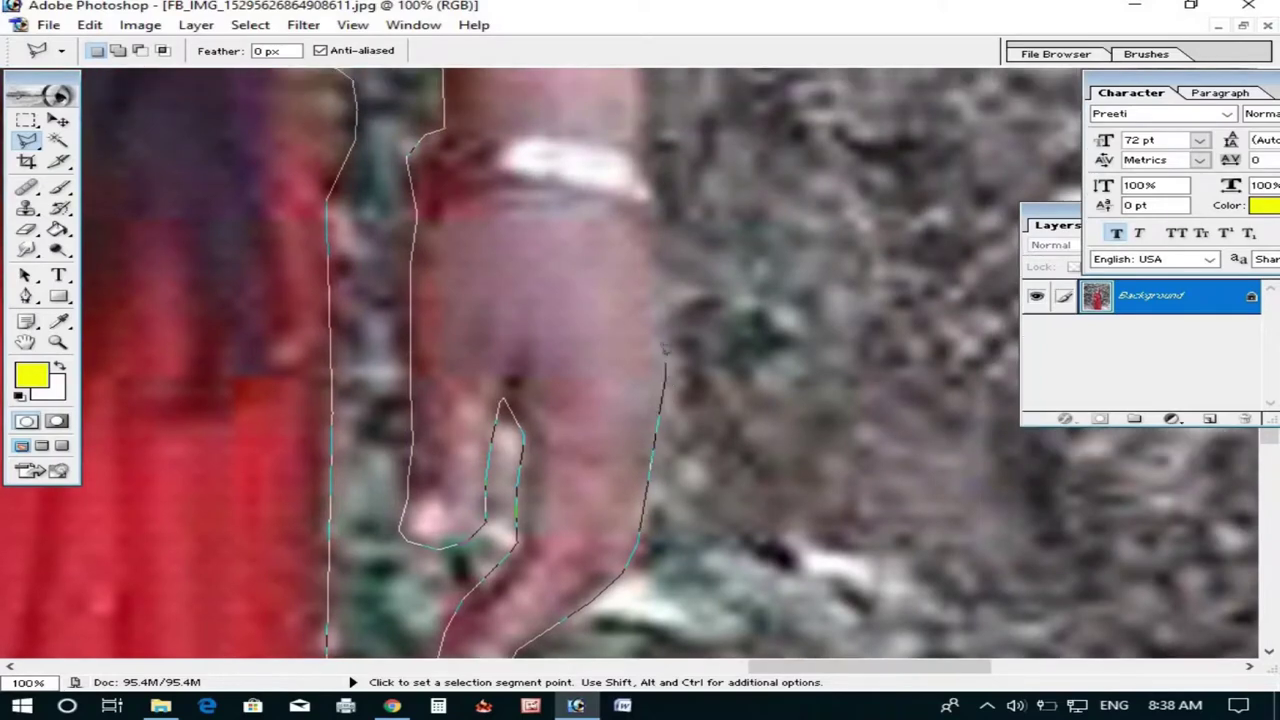
click(664, 457)
drag(643, 251, 651, 290)
mouse_move(643, 120)
mouse_down()
mouse_move(634, 266)
mouse_move(600, 429)
mouse_up()
mouse_move(561, 254)
mouse_down()
mouse_move(621, 290)
mouse_move(634, 323)
mouse_move(623, 263)
mouse_up()
click(572, 255)
drag(675, 388, 650, 345)
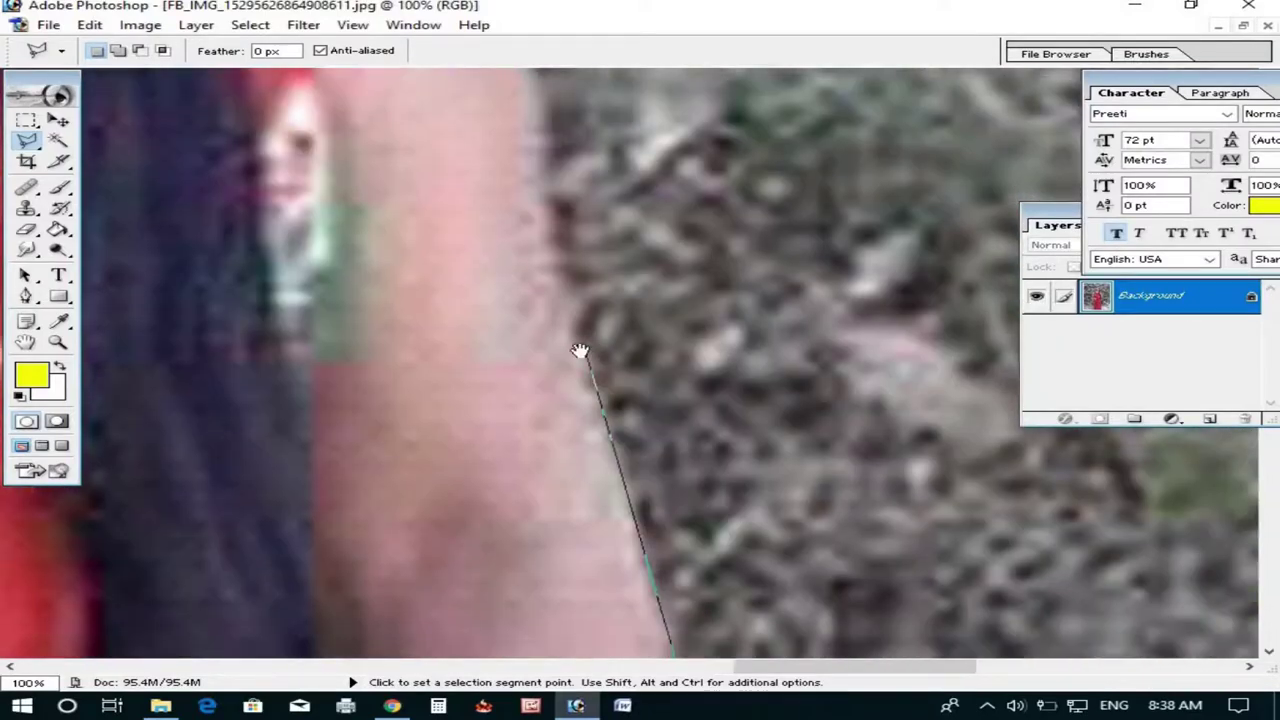
mouse_move(560, 200)
mouse_down()
mouse_move(546, 147)
mouse_move(643, 372)
mouse_up()
mouse_move(521, 183)
mouse_down()
mouse_move(570, 368)
mouse_move(776, 412)
mouse_up()
Extend the outline across the face, forehead and along the top of the hair
mouse_move(490, 312)
mouse_down()
mouse_move(630, 482)
mouse_move(706, 537)
mouse_up()
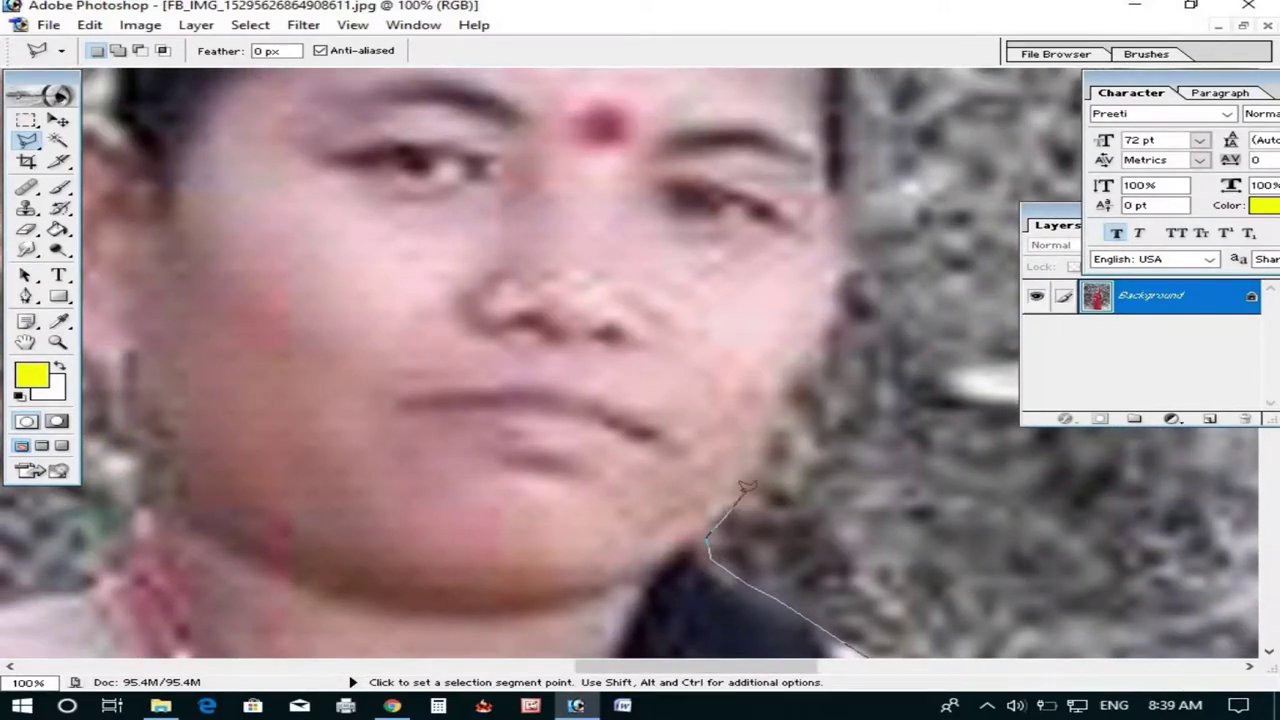
drag(793, 375, 677, 502)
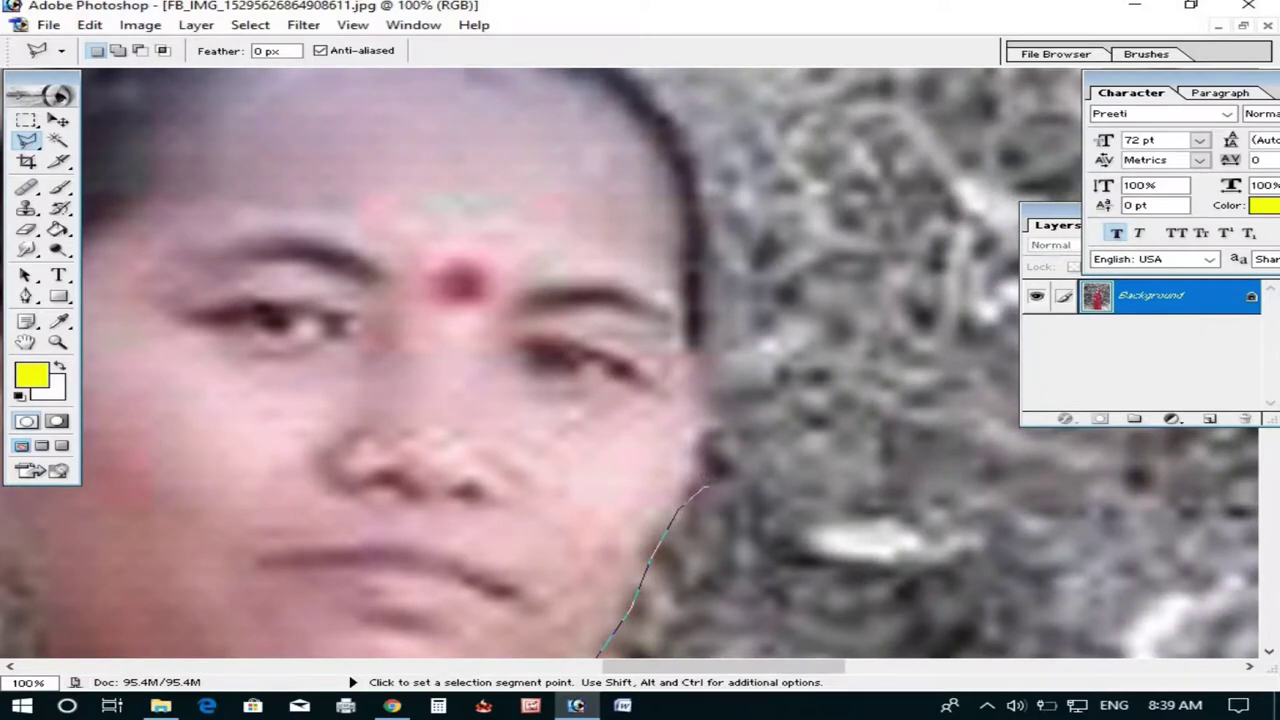
drag(712, 457, 629, 354)
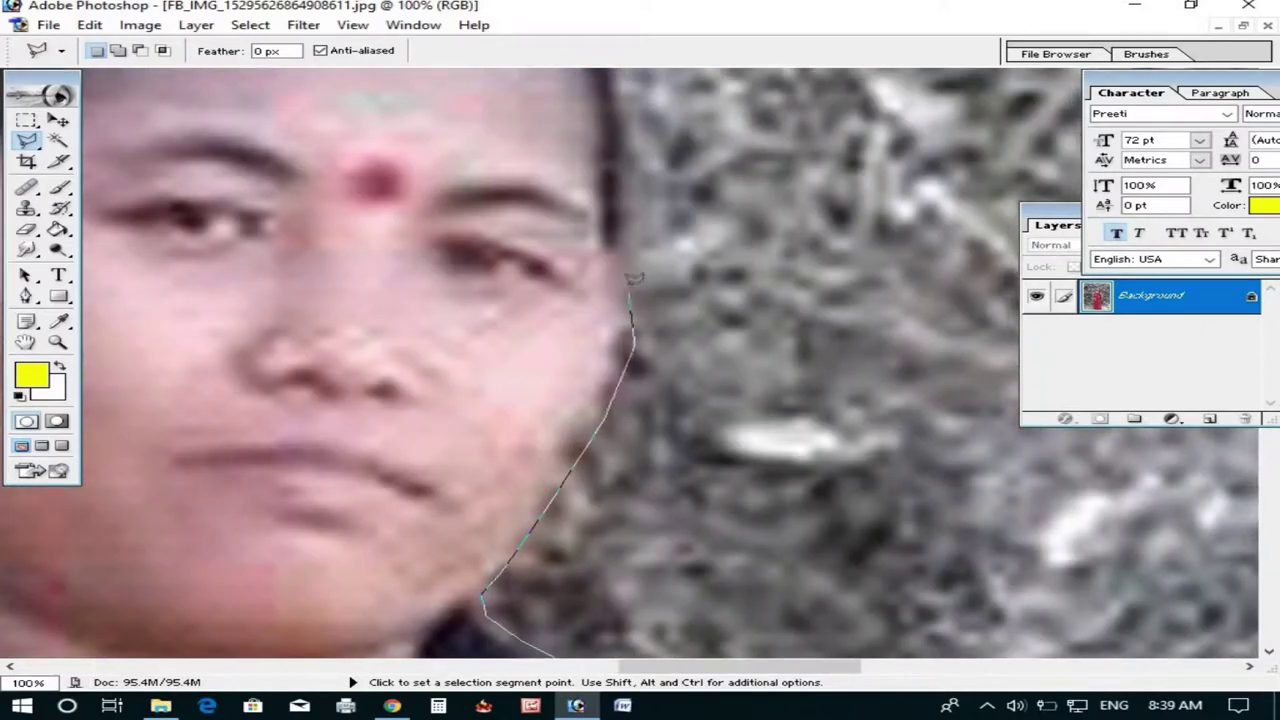
drag(634, 278, 662, 332)
drag(655, 252, 651, 320)
click(640, 322)
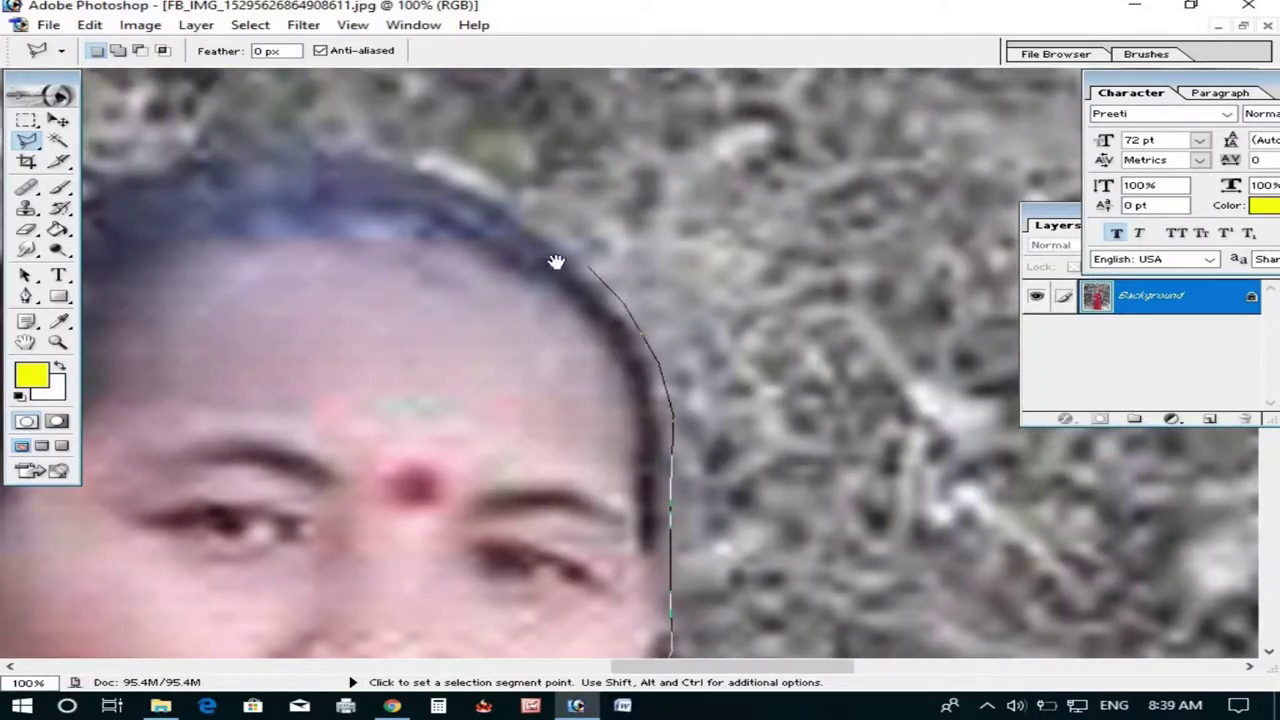
drag(557, 263, 605, 288)
Continue the outline past the forehead, left ear, cheek and chin to the neck
drag(336, 211, 474, 186)
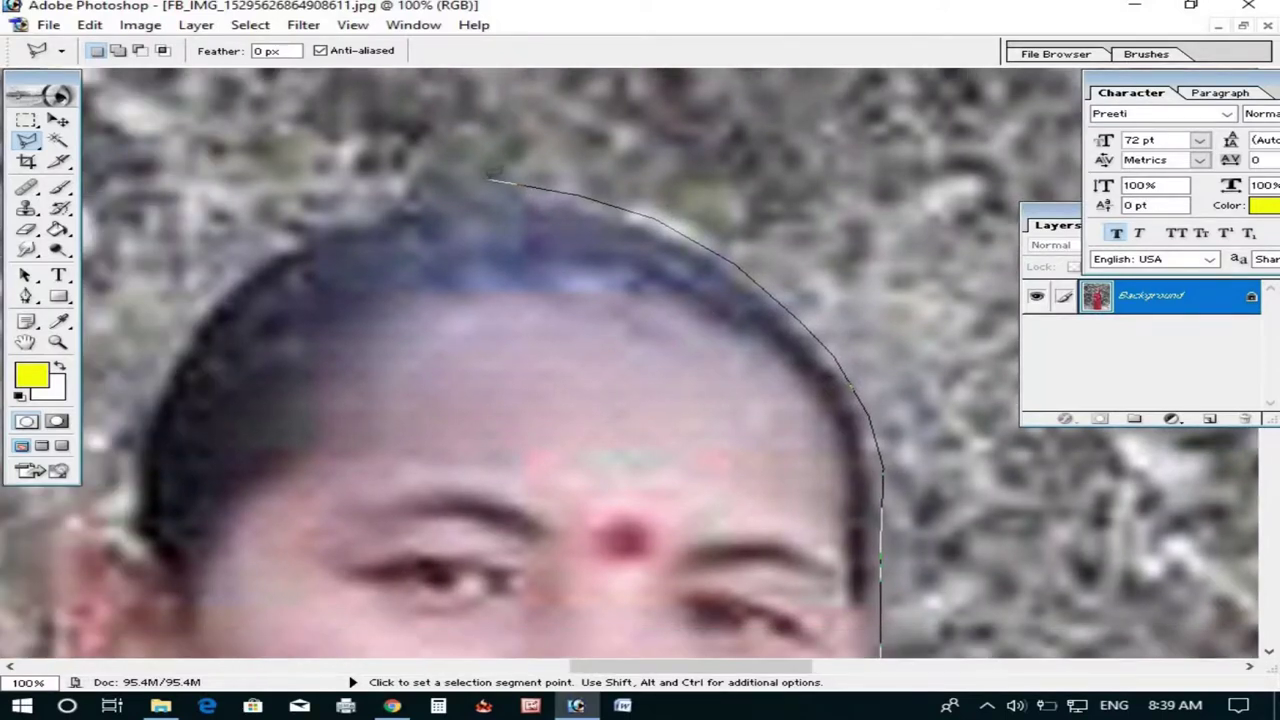
drag(273, 257, 353, 200)
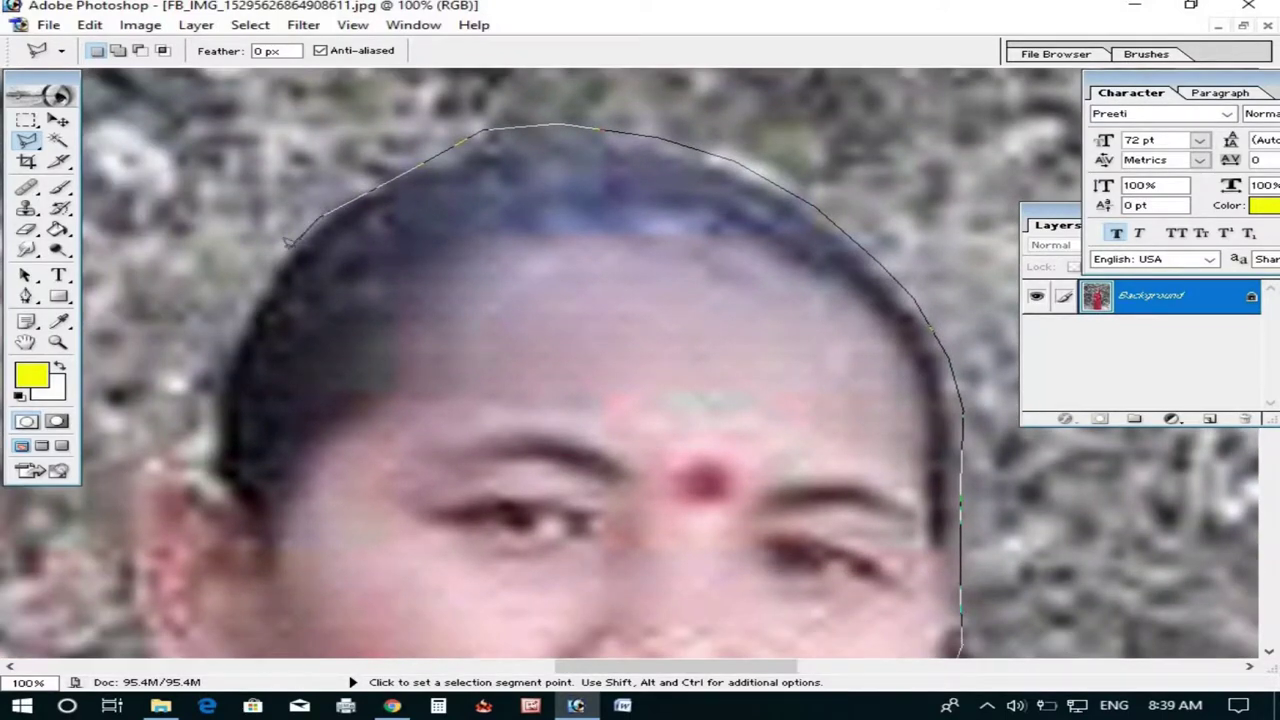
drag(286, 242, 410, 111)
drag(332, 301, 380, 270)
drag(313, 306, 393, 188)
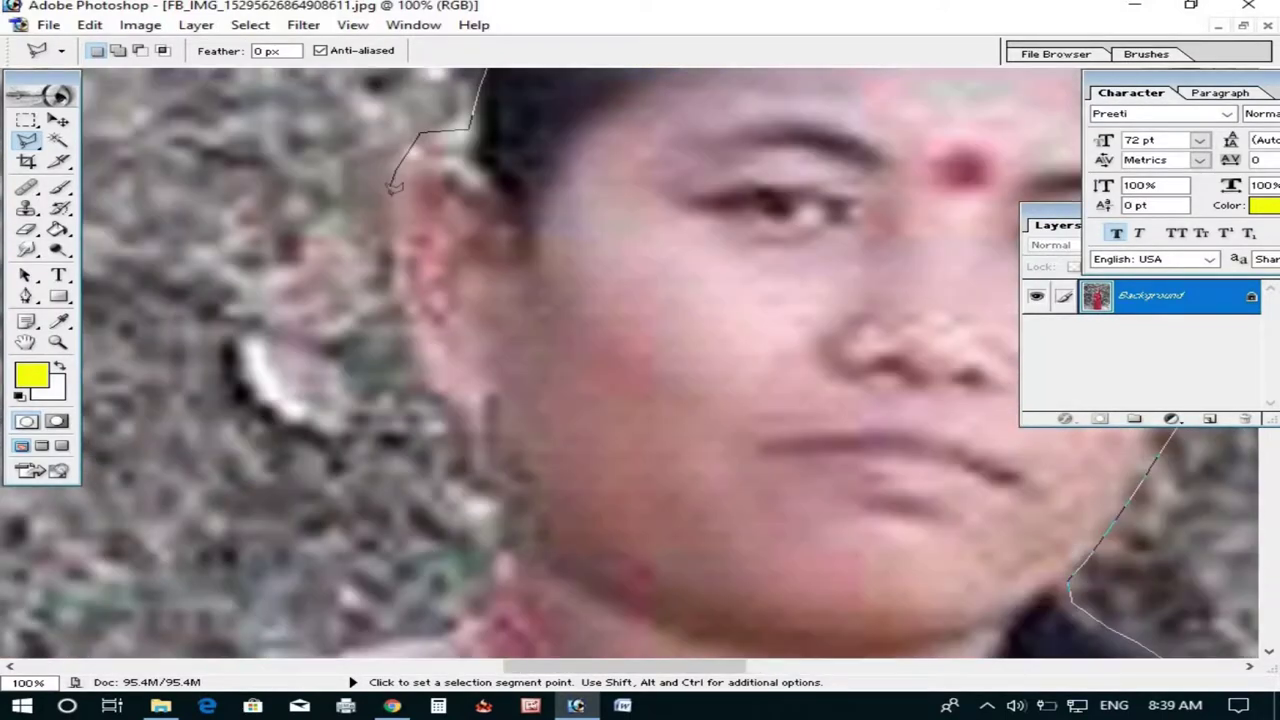
drag(394, 287, 398, 137)
mouse_move(440, 237)
mouse_down()
mouse_move(443, 187)
mouse_move(510, 172)
mouse_move(469, 363)
mouse_move(467, 330)
mouse_up()
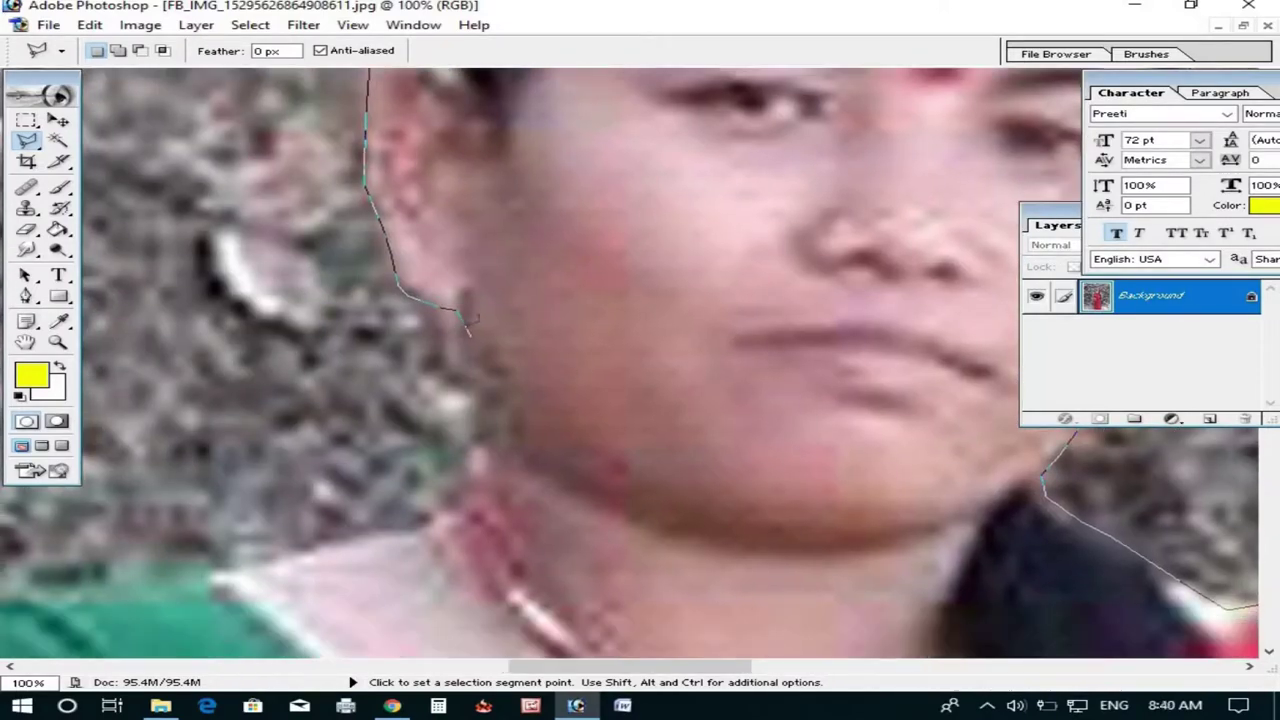
Carry the outline over the necklace, hair and green-clad shoulder to the arm
drag(454, 492, 516, 344)
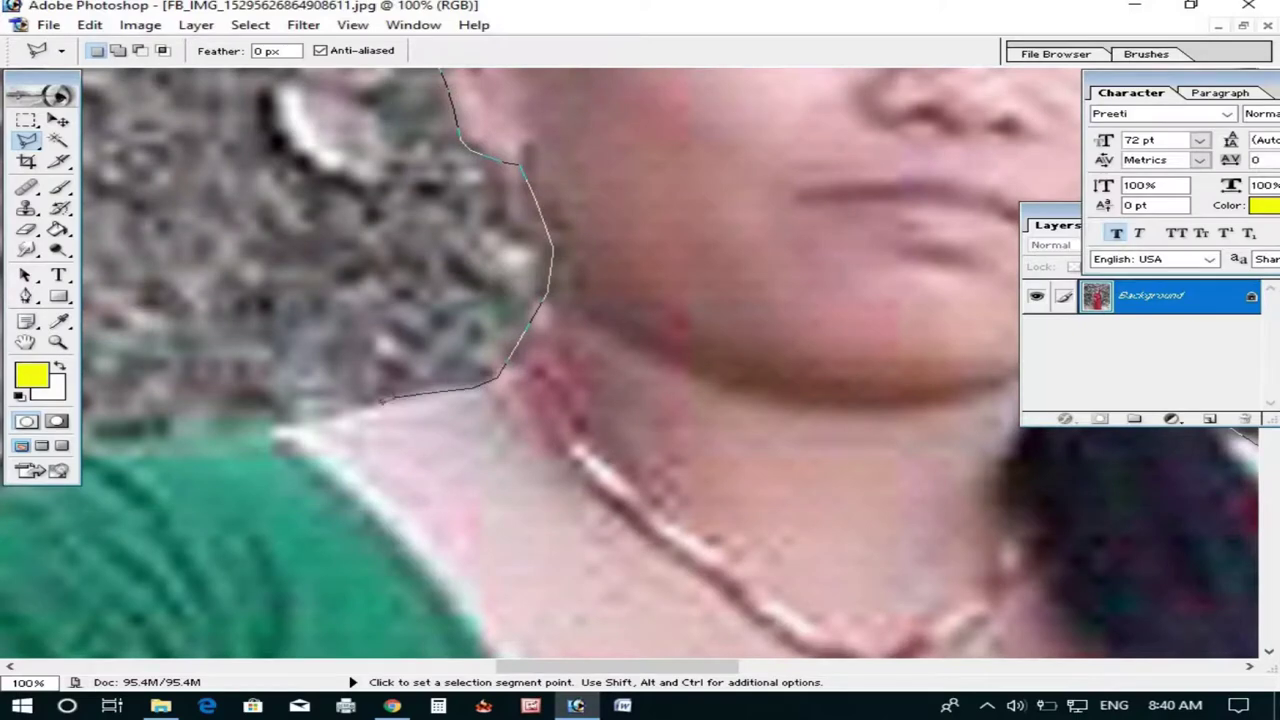
drag(327, 412, 592, 382)
drag(377, 391, 459, 305)
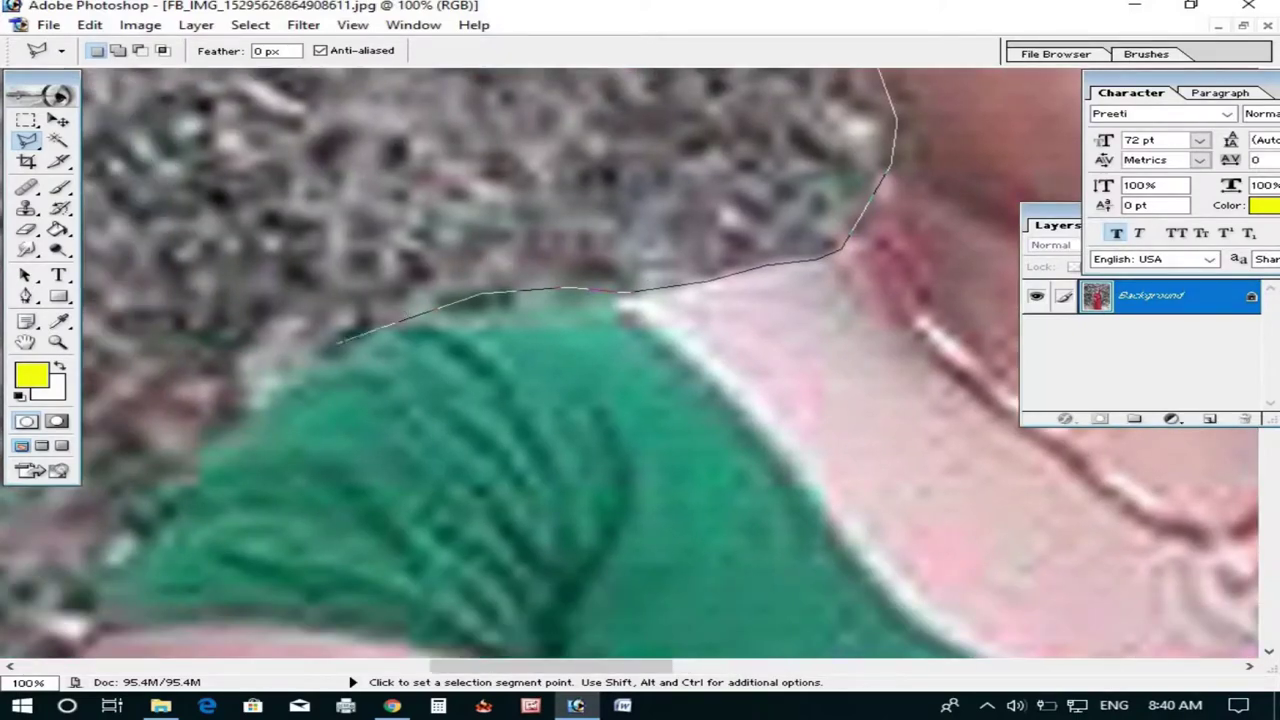
drag(281, 382, 436, 240)
drag(268, 415, 338, 205)
mouse_move(300, 430)
mouse_down()
mouse_move(360, 230)
mouse_move(416, 398)
mouse_up()
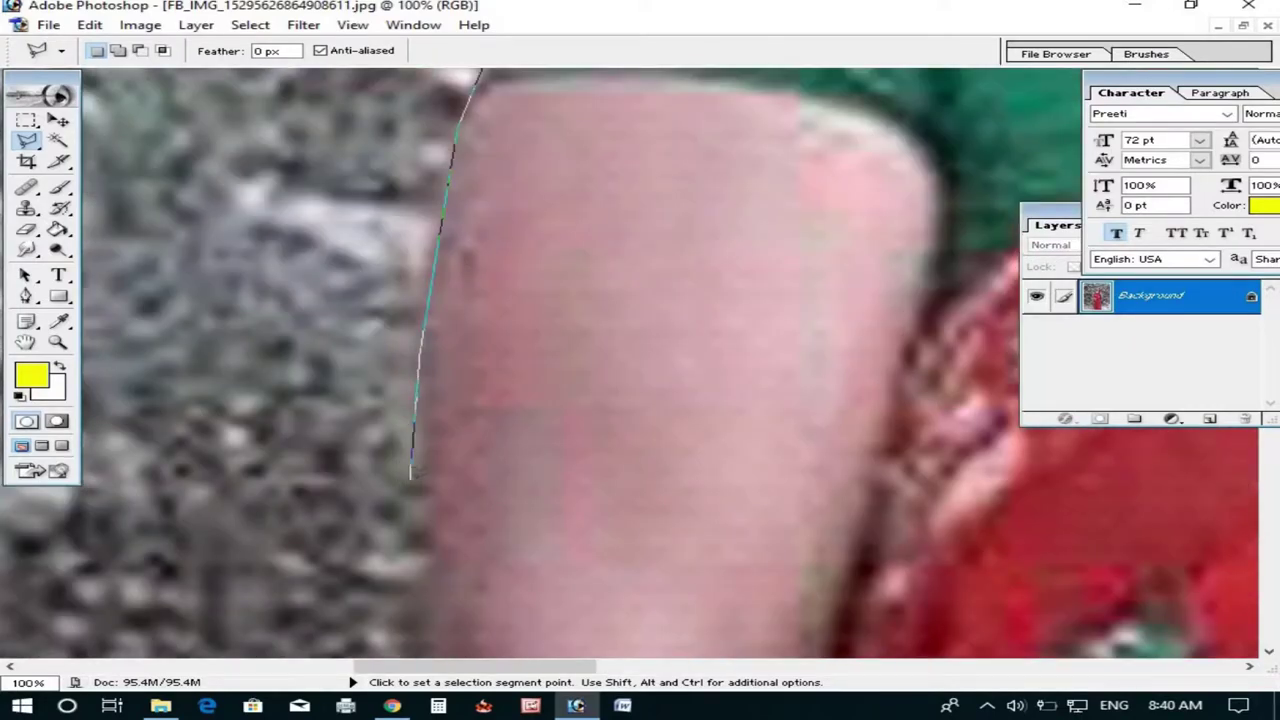
Trace down the arm, bracelet, fingers and saree hem, then close the selection
mouse_move(423, 551)
mouse_down()
mouse_move(443, 294)
mouse_move(493, 265)
mouse_move(437, 157)
mouse_up()
drag(471, 330, 471, 180)
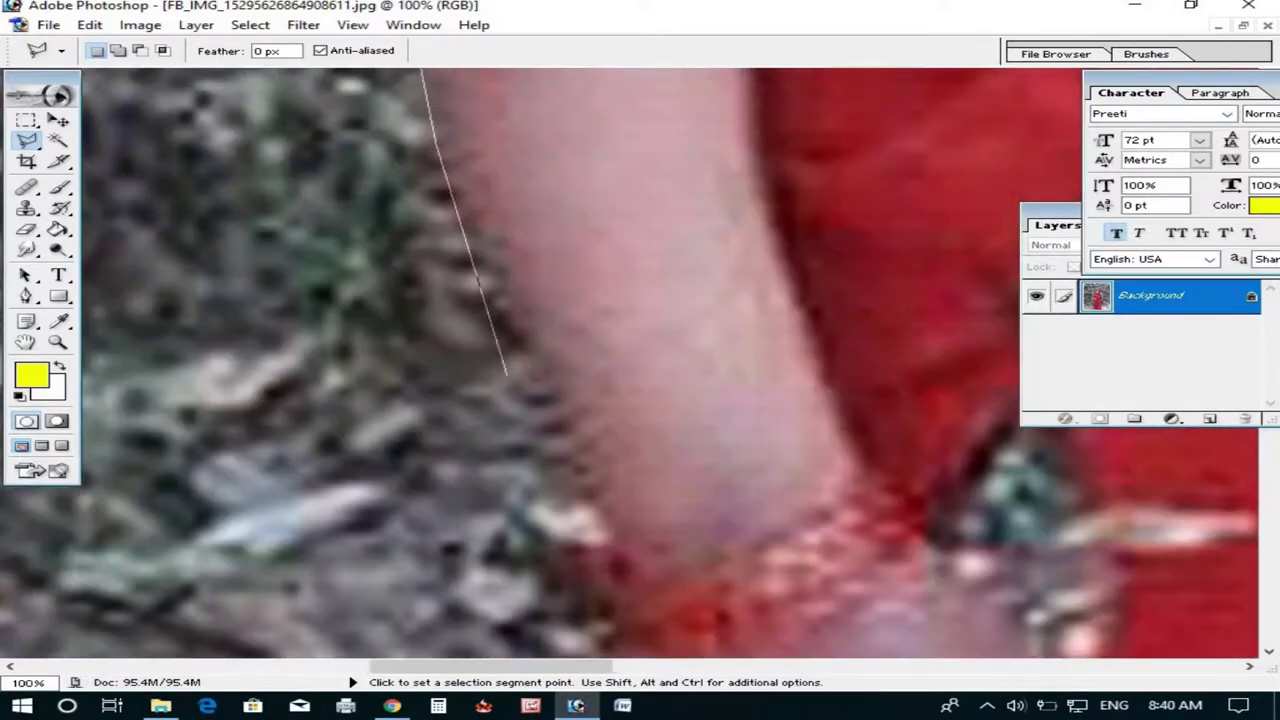
drag(586, 486, 492, 300)
drag(520, 382, 591, 266)
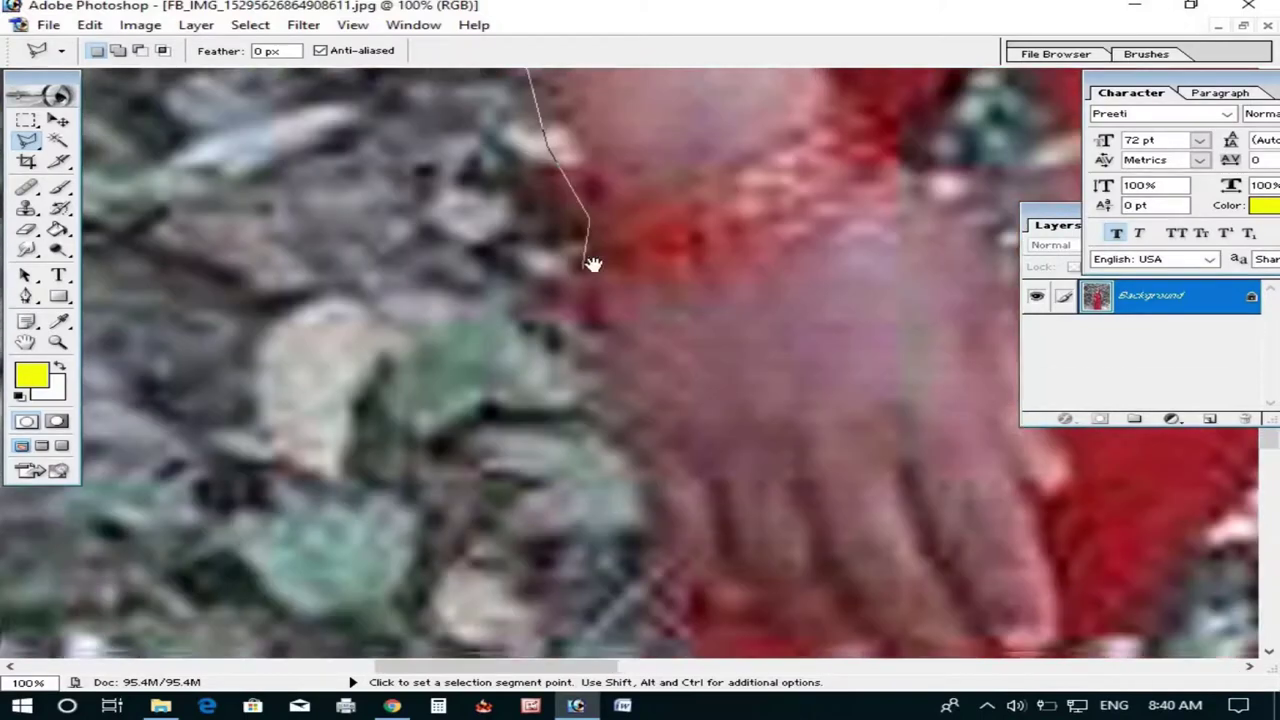
mouse_move(614, 432)
mouse_down()
mouse_move(614, 400)
mouse_move(518, 195)
mouse_up()
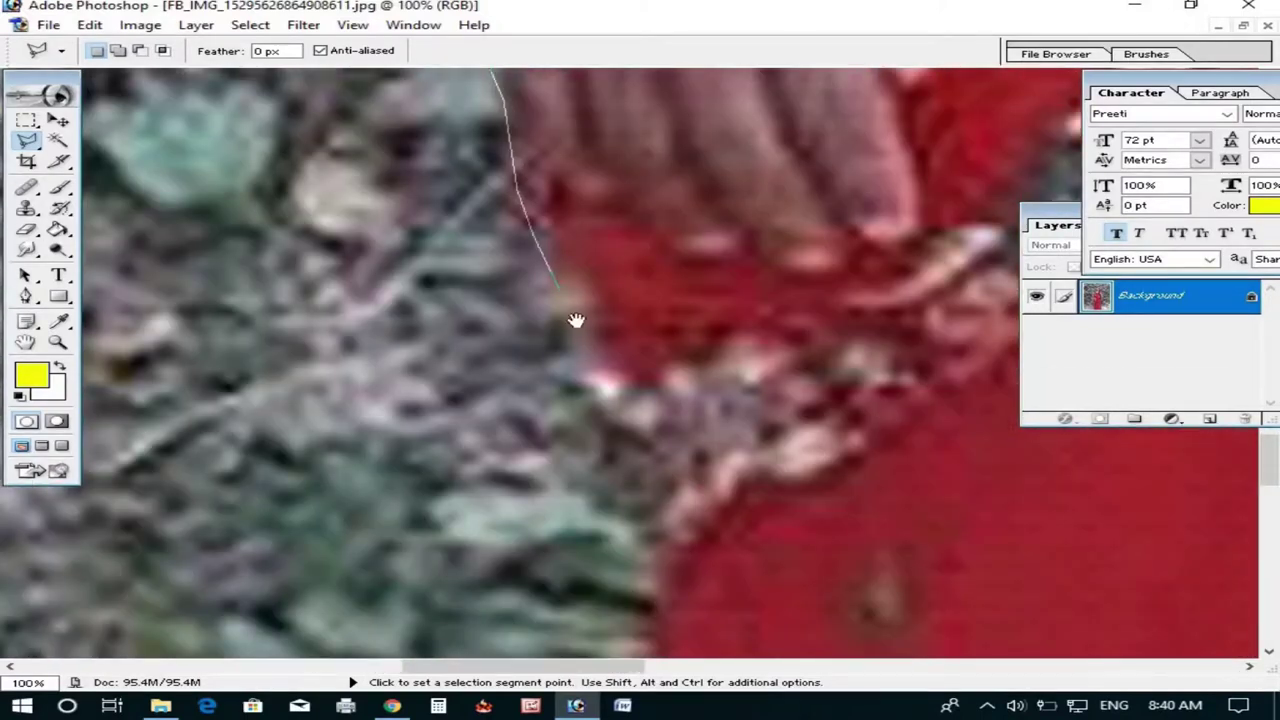
mouse_move(576, 320)
mouse_down()
mouse_move(586, 200)
mouse_move(600, 286)
mouse_move(503, 362)
mouse_move(440, 190)
mouse_up()
mouse_move(440, 340)
mouse_down()
mouse_move(450, 200)
mouse_move(442, 272)
mouse_up()
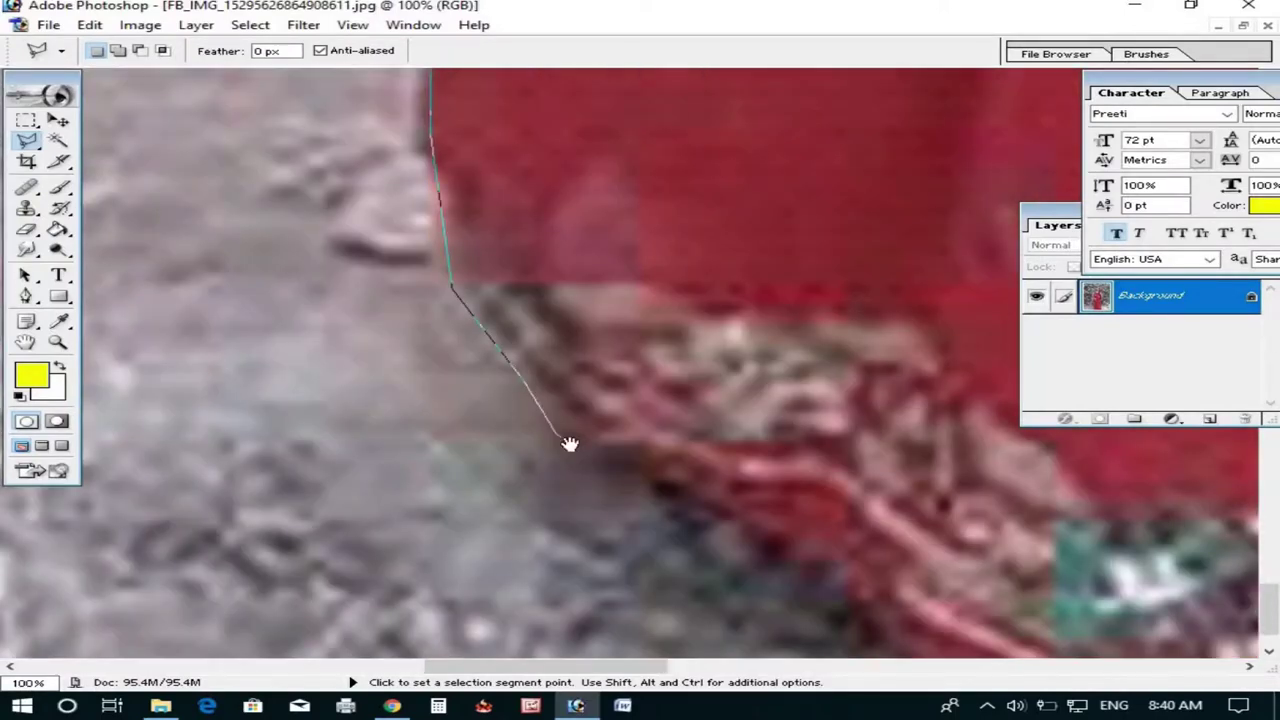
drag(569, 444, 400, 460)
drag(560, 470, 403, 335)
drag(560, 603, 373, 612)
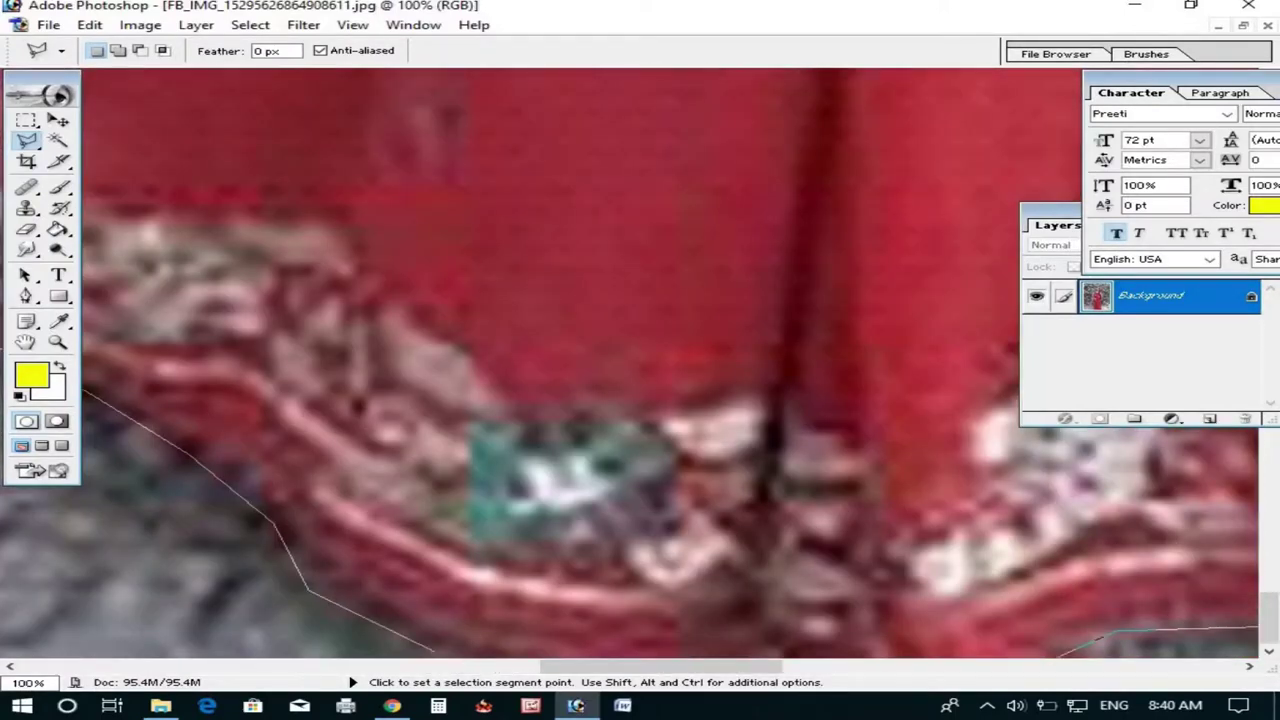
key(Return)
Return the view to the woman's face and hold Shift to add to the selection
scroll(427, 524, down, 3)
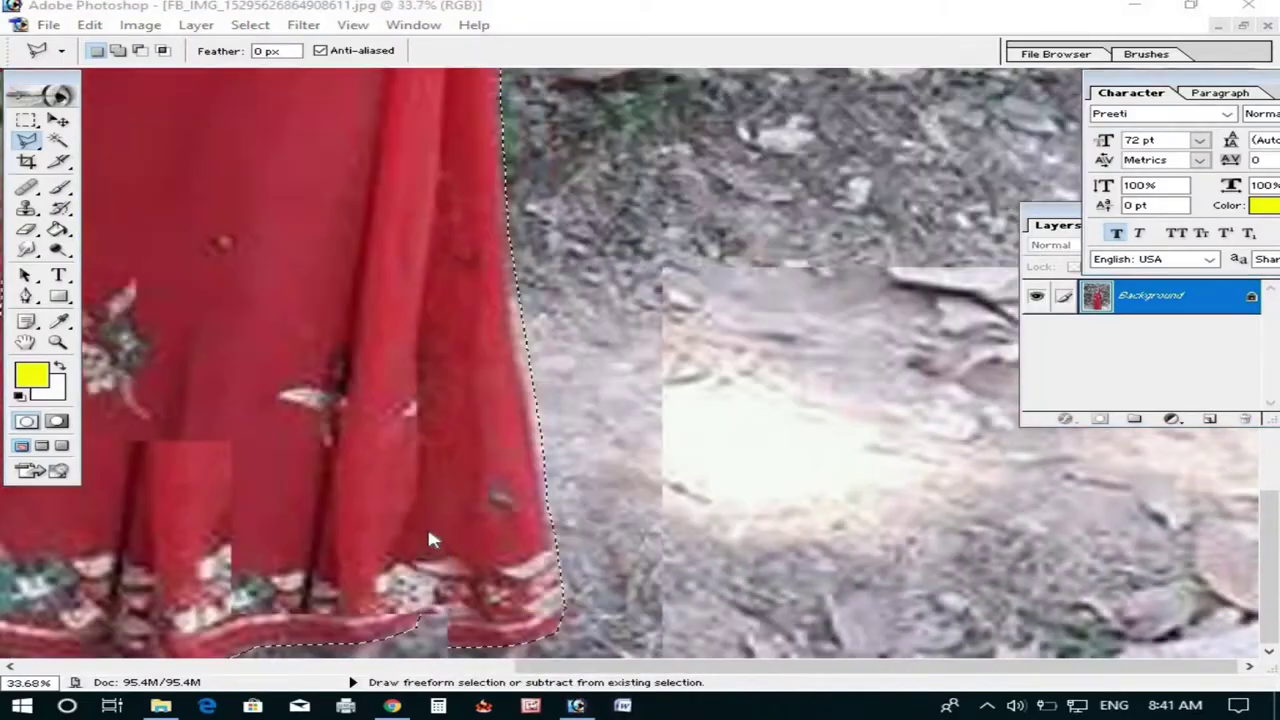
scroll(701, 353, down, 3)
scroll(840, 353, down, 2)
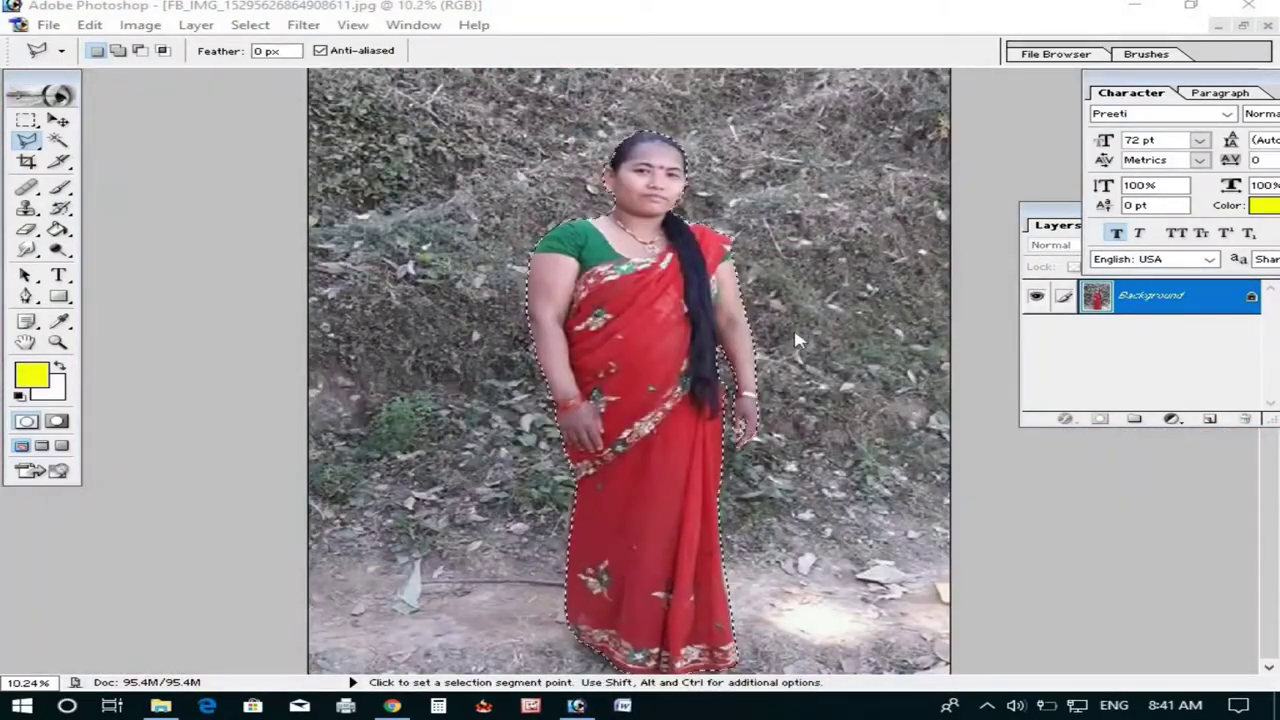
scroll(793, 325, up, 1)
scroll(690, 345, up, 1)
scroll(690, 345, up, 1)
scroll(672, 351, up, 1)
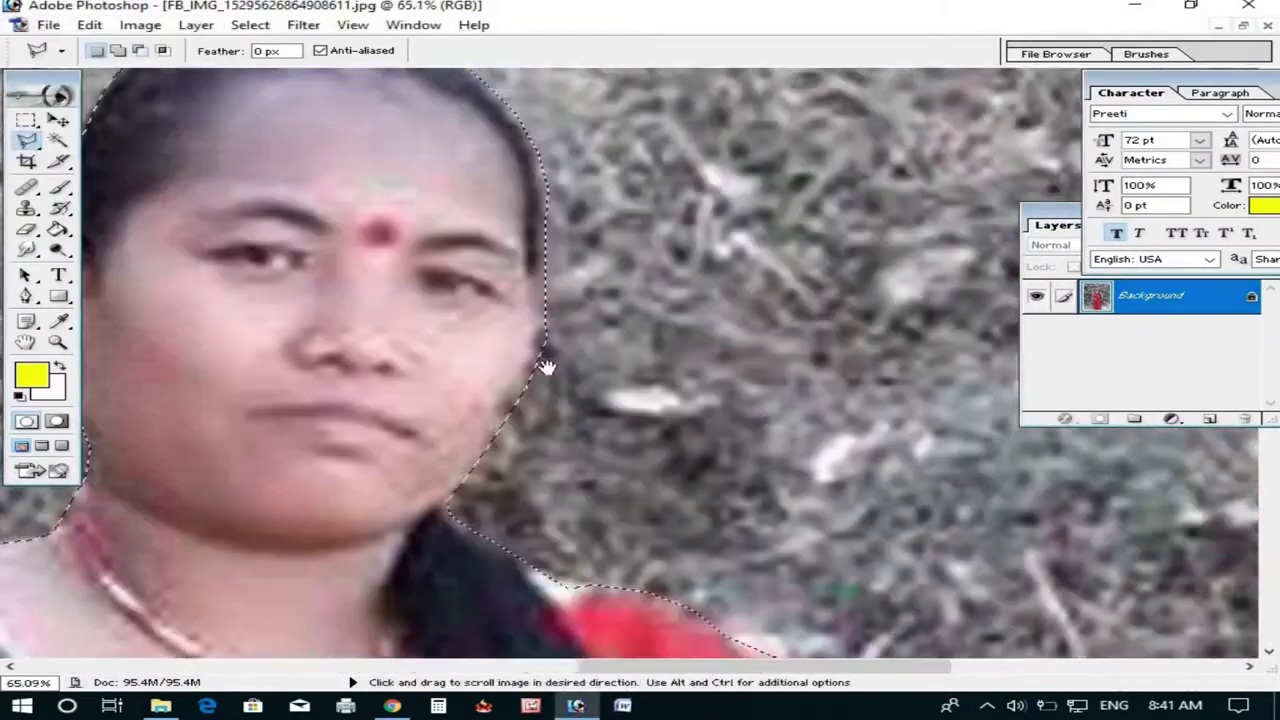
drag(672, 351, 601, 338)
key(shift)
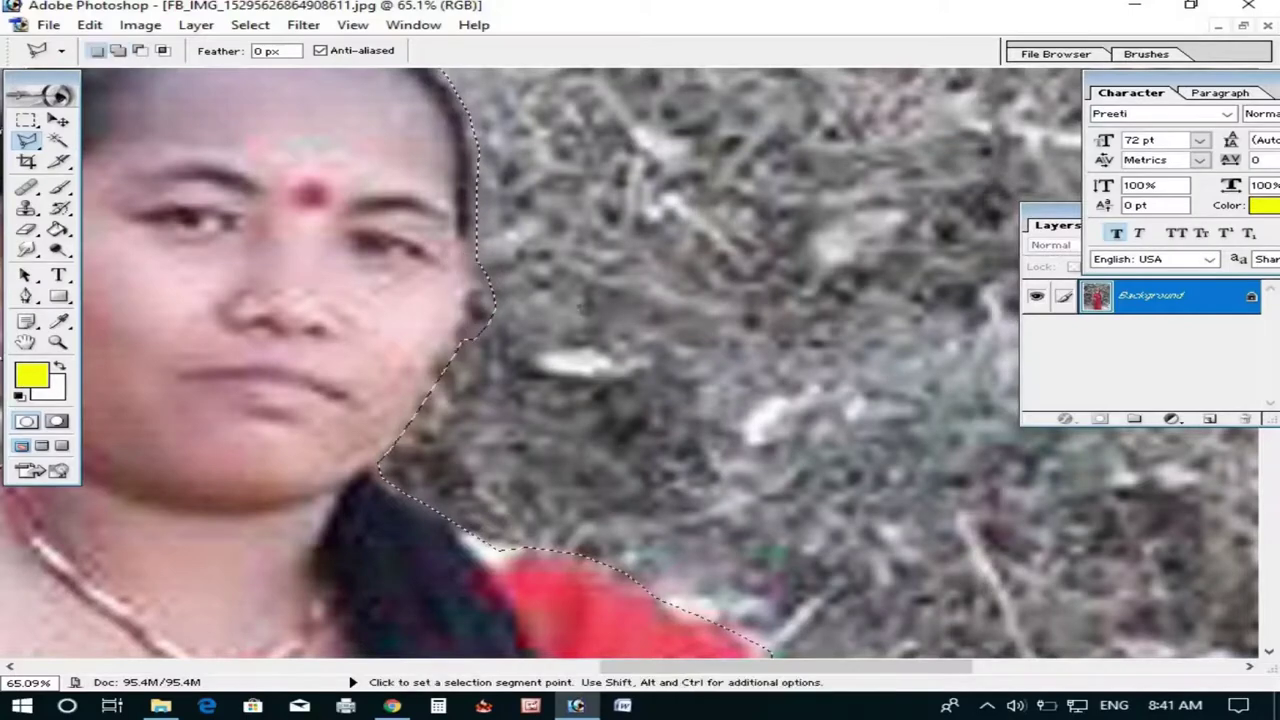
mouse_move(112, 350)
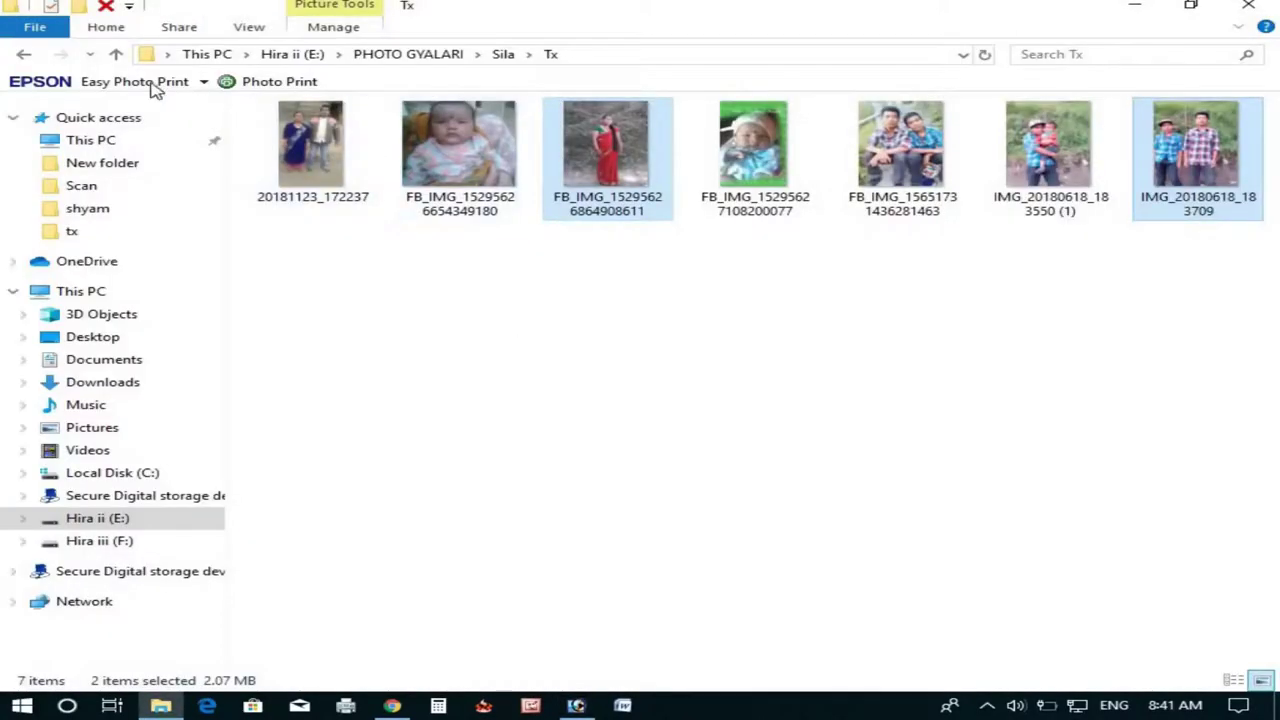
Navigate up from Tx to PHOTO GYALARI and open the Adit Photo folder
click(116, 56)
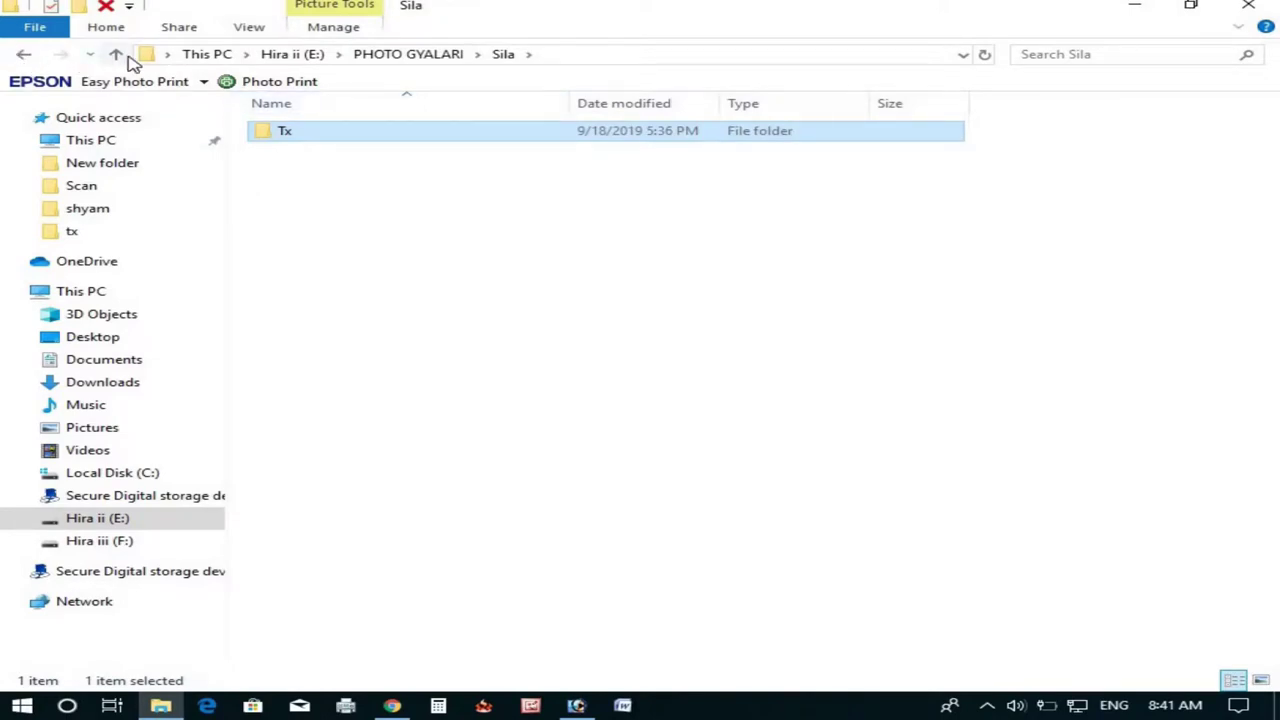
click(124, 56)
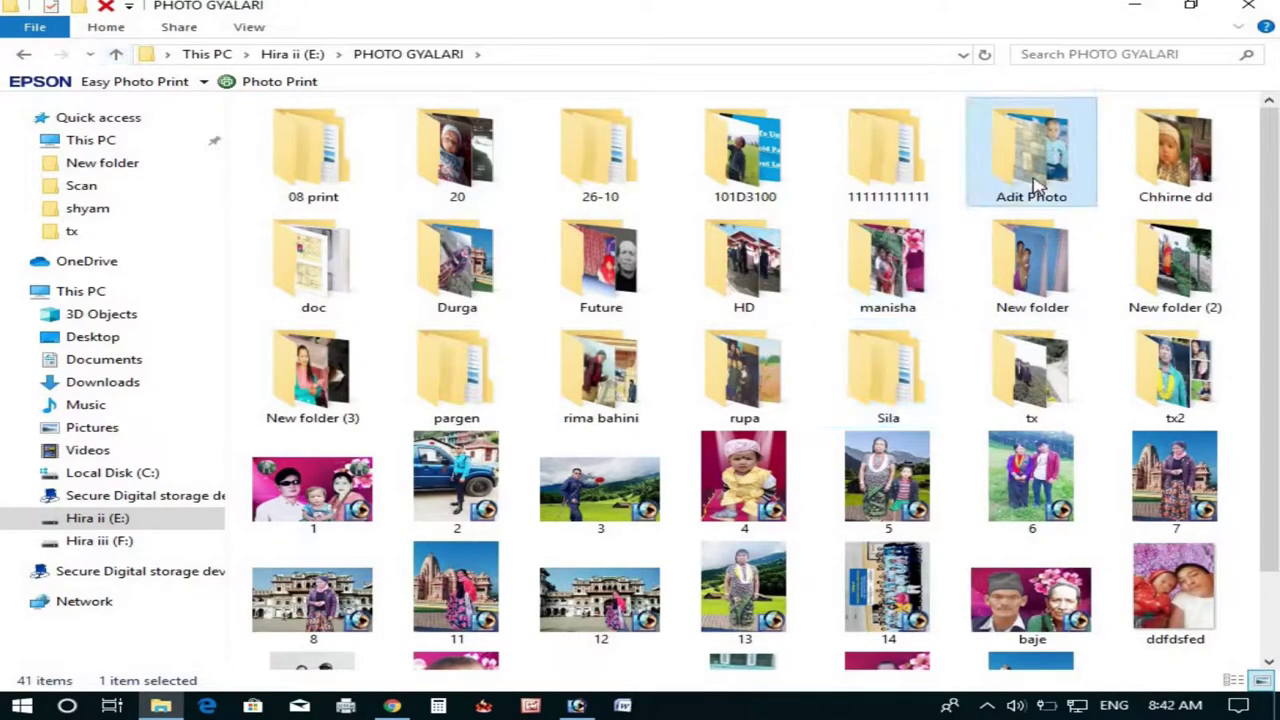
click(1045, 183)
double_click(1052, 178)
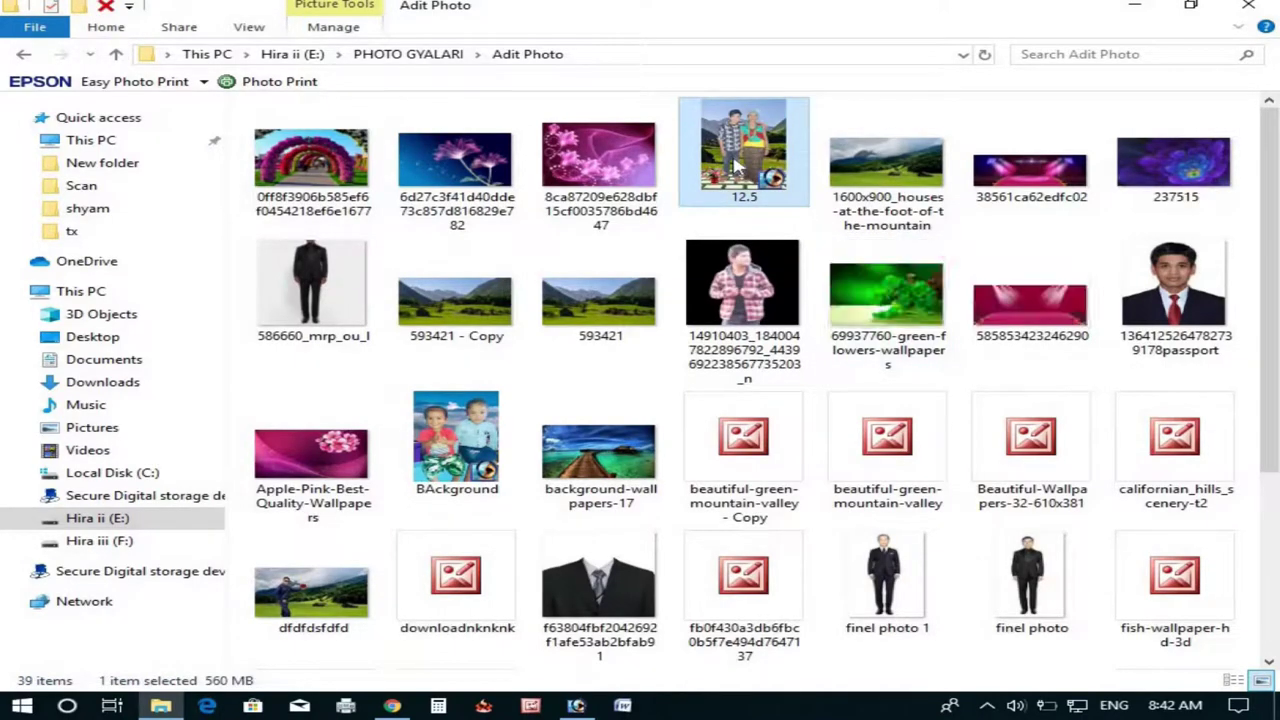
Open the 12.5 design in Photoshop and move the cut-out woman onto it
mouse_move(735, 170)
mouse_down()
mouse_move(580, 700)
mouse_move(595, 463)
mouse_up()
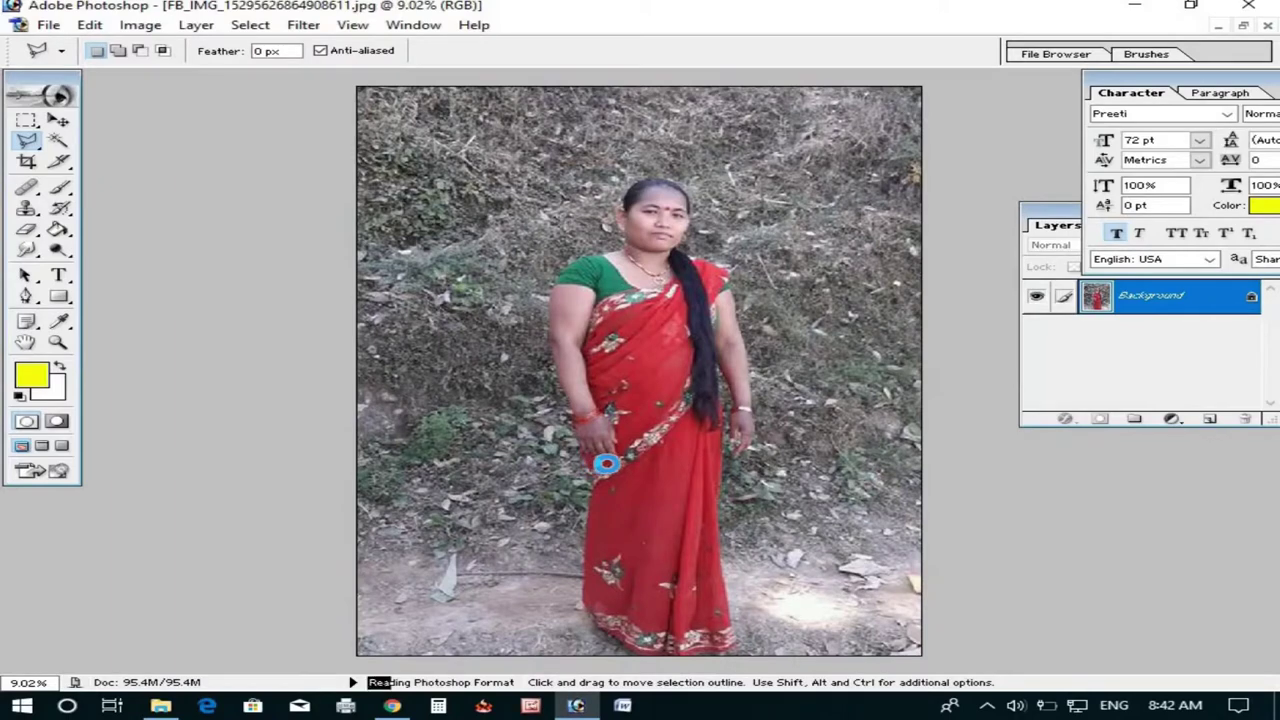
key(v)
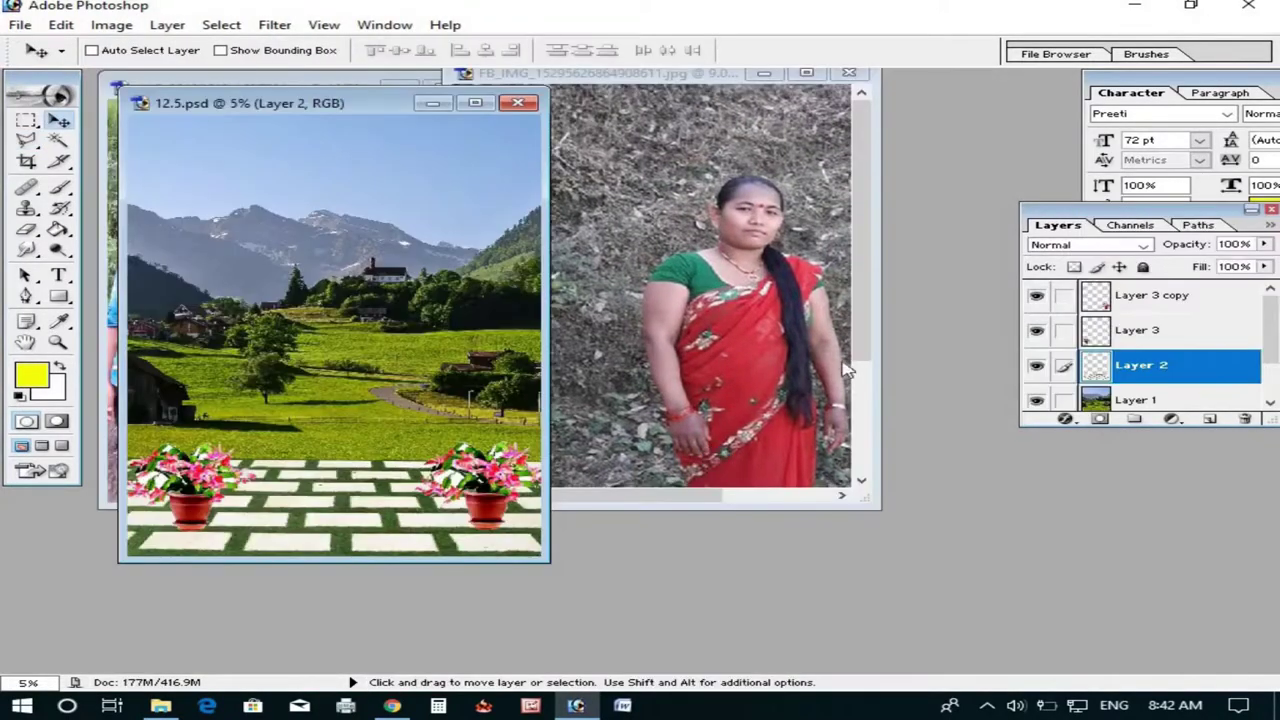
drag(720, 380, 302, 272)
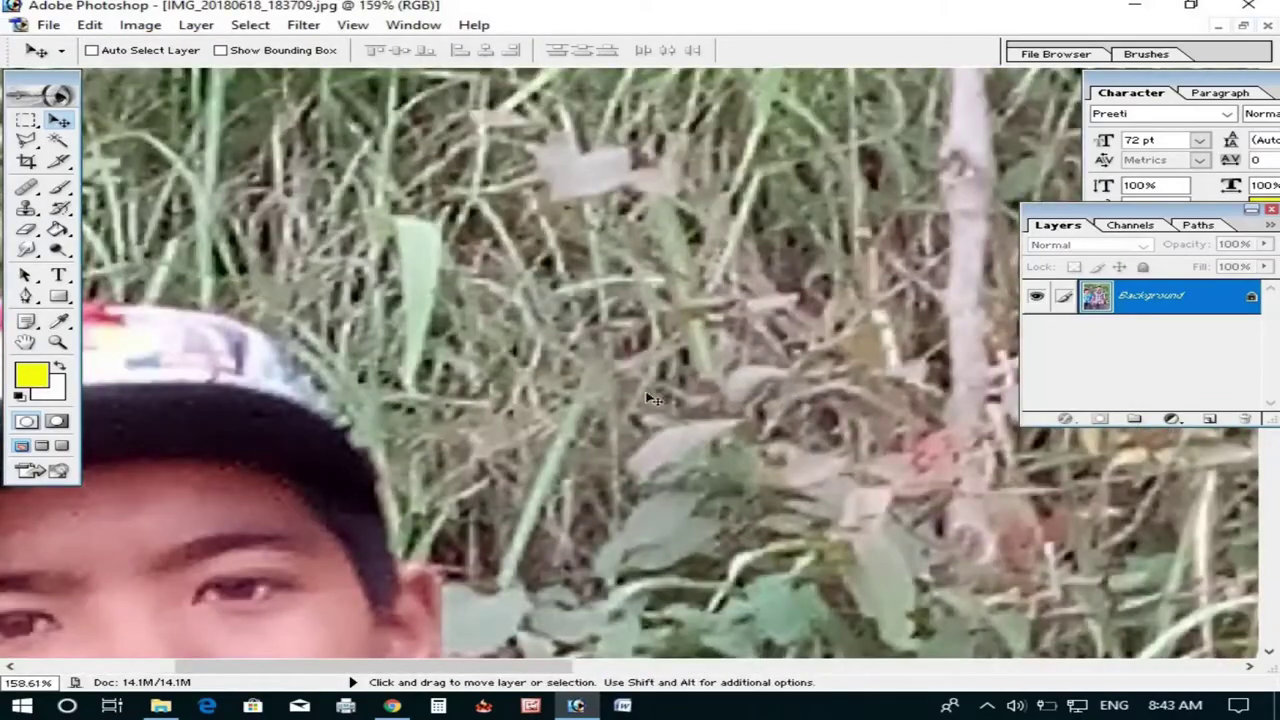
Resize the two-person photo to 5000 pixels wide with Image Size
click(140, 24)
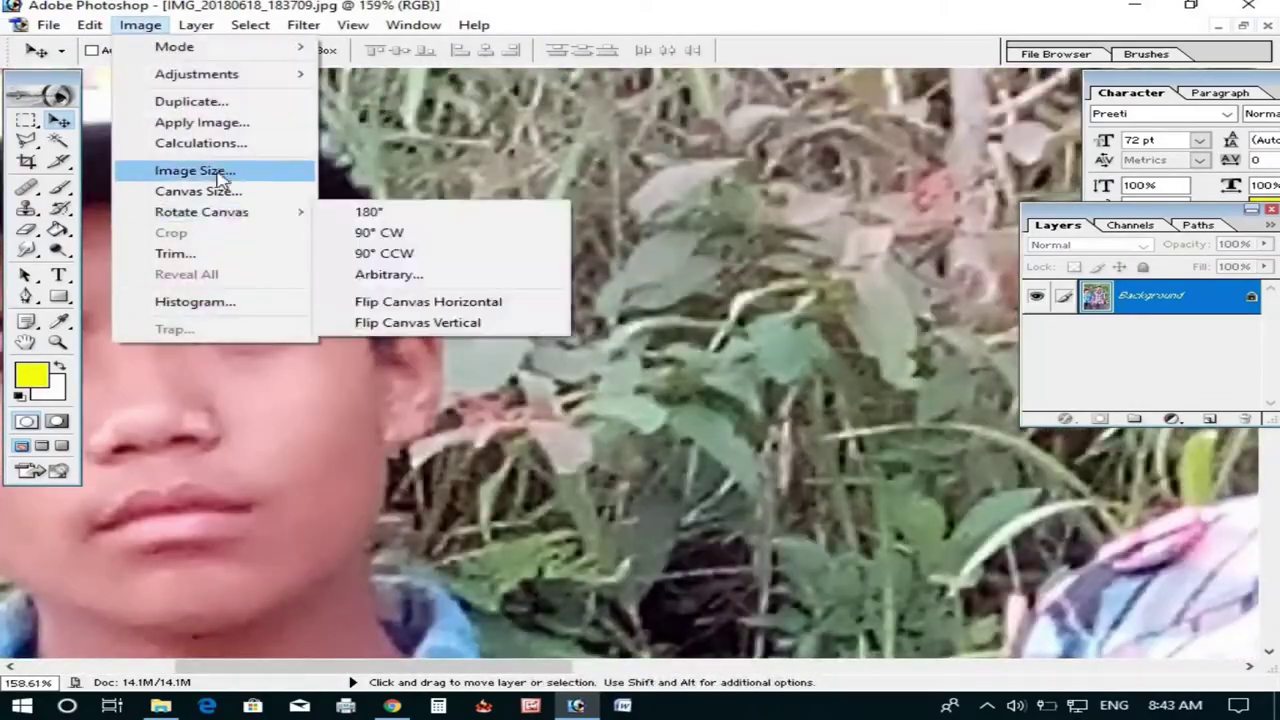
click(180, 169)
text(5000)
key(Return)
Start a lasso outline at the bottom of the man's jeans and beside his hand
key(ctrl+minus)
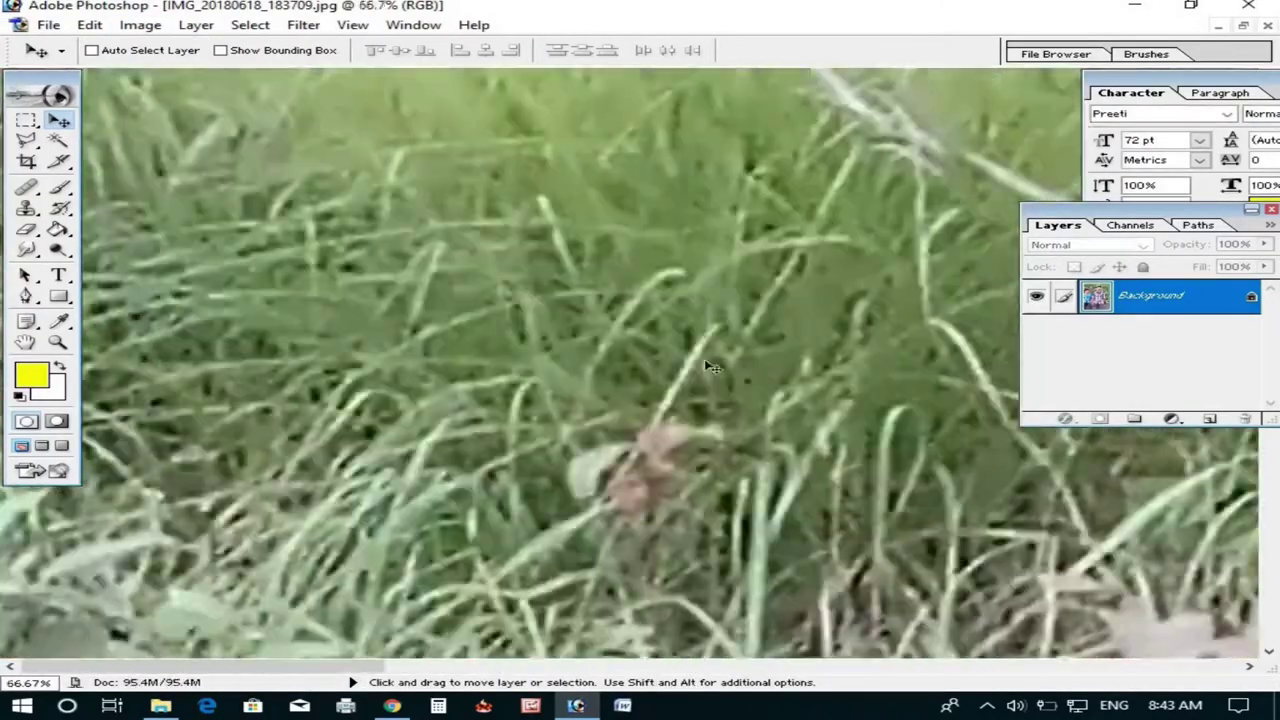
key(ctrl+minus)
scroll(640, 360, down, 5)
key(l)
scroll(537, 462, up, 1)
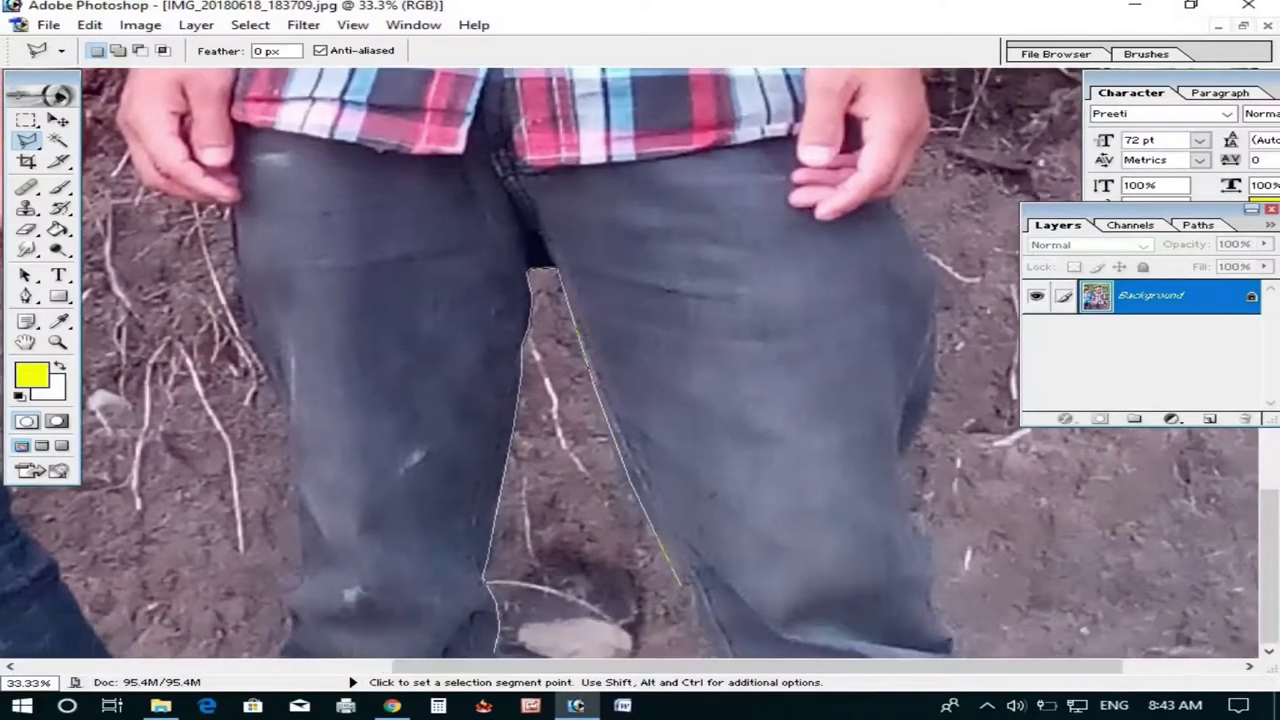
click(708, 655)
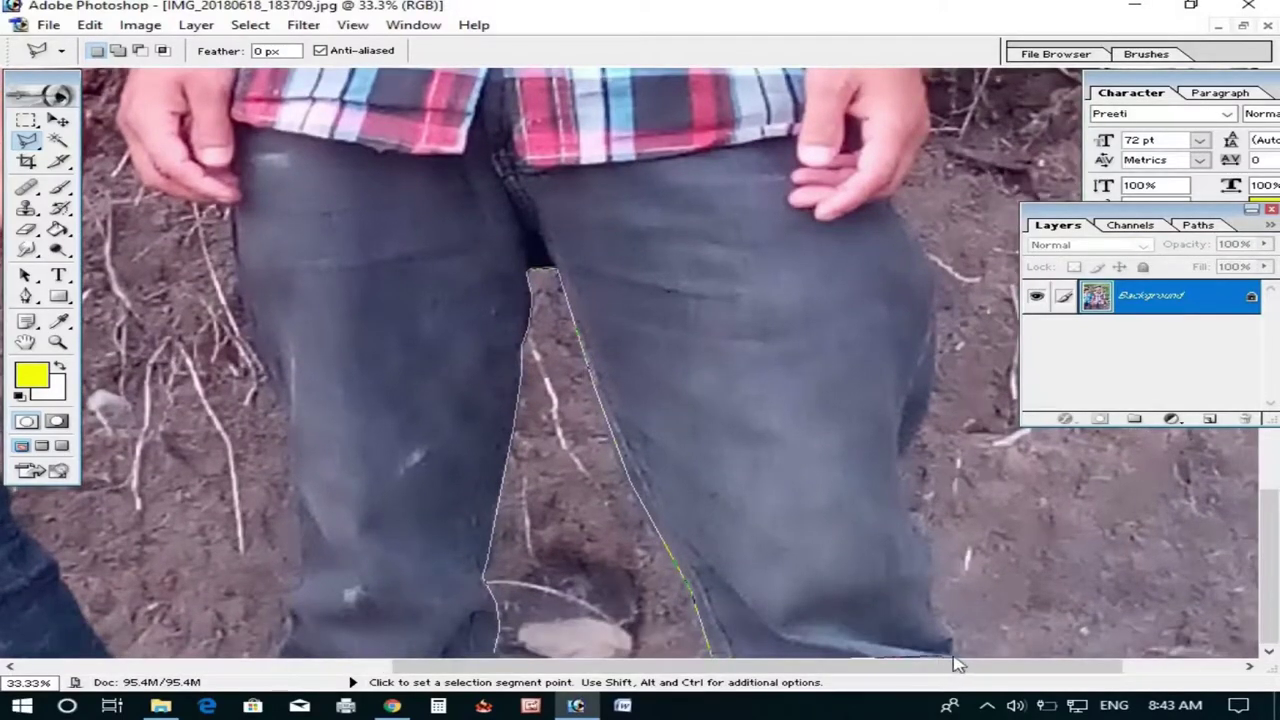
scroll(905, 470, up, 1)
scroll(860, 420, up, 1)
scroll(760, 360, up, 1)
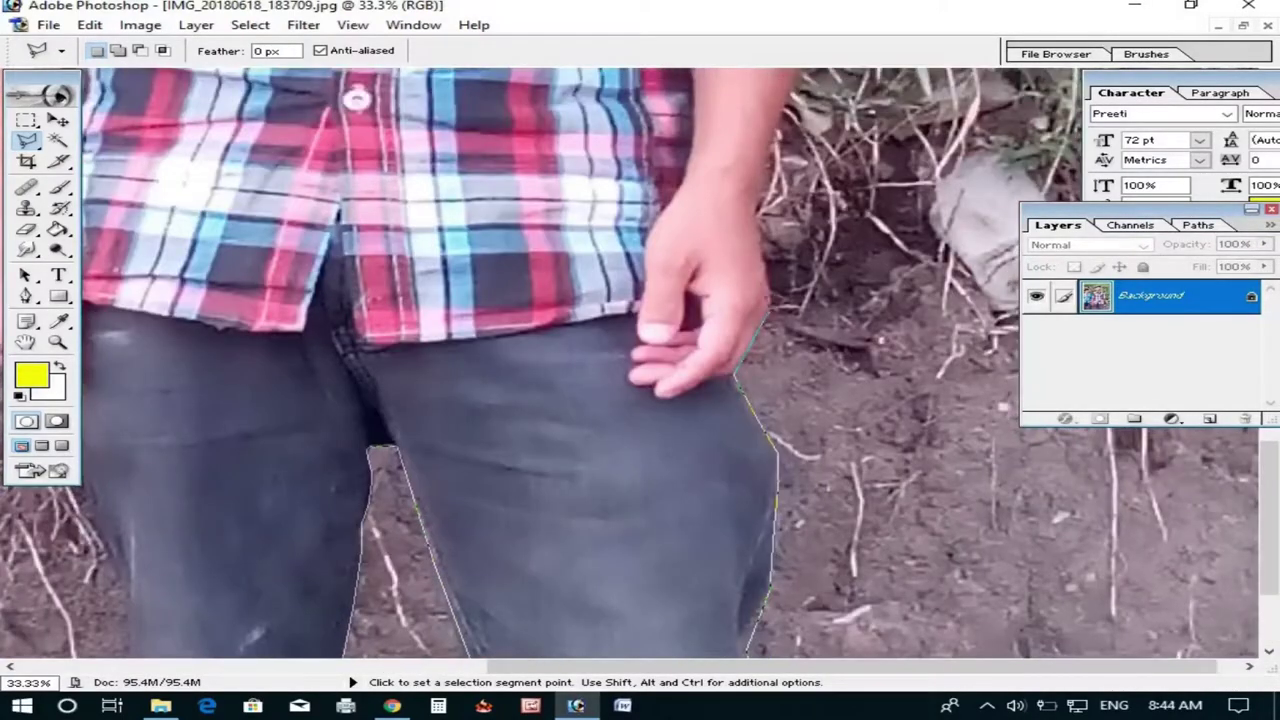
click(720, 518)
scroll(735, 400, up, 3)
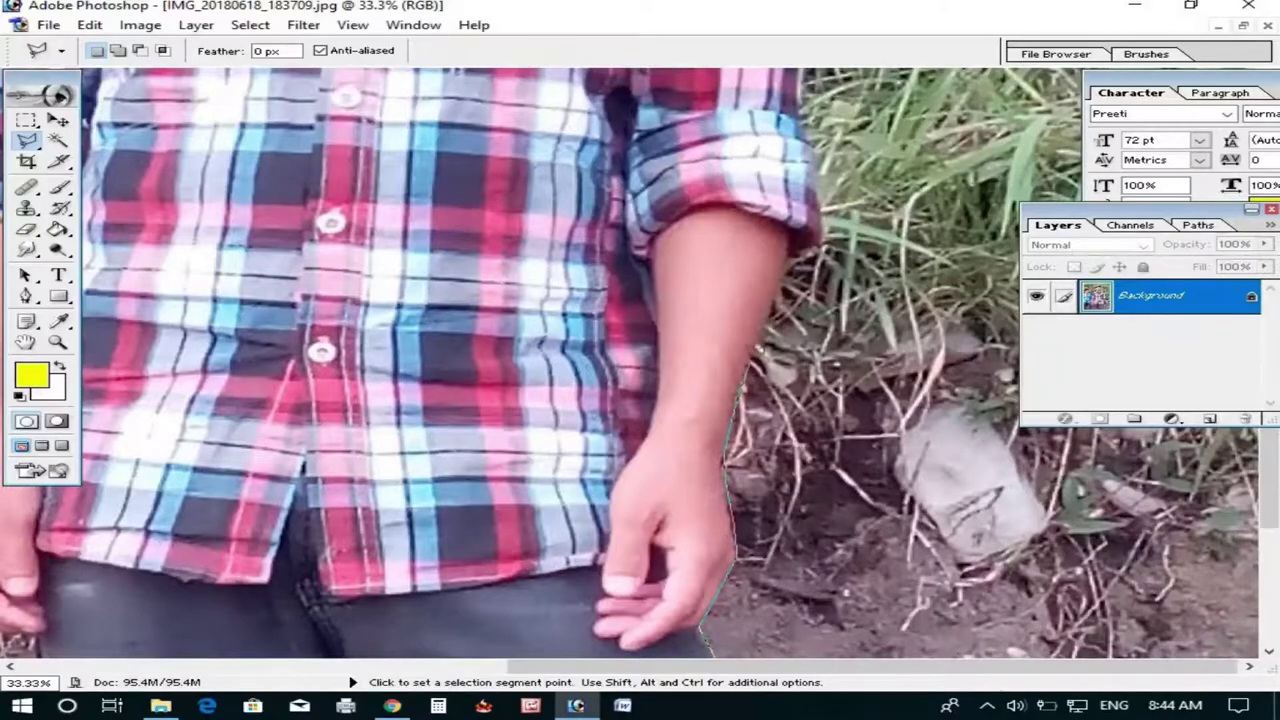
Trace up the man's arm and around his head, close the selection, and fit to screen
key(ctrl+plus)
key(ctrl+plus)
key(ctrl+plus)
scroll(706, 294, up, 3)
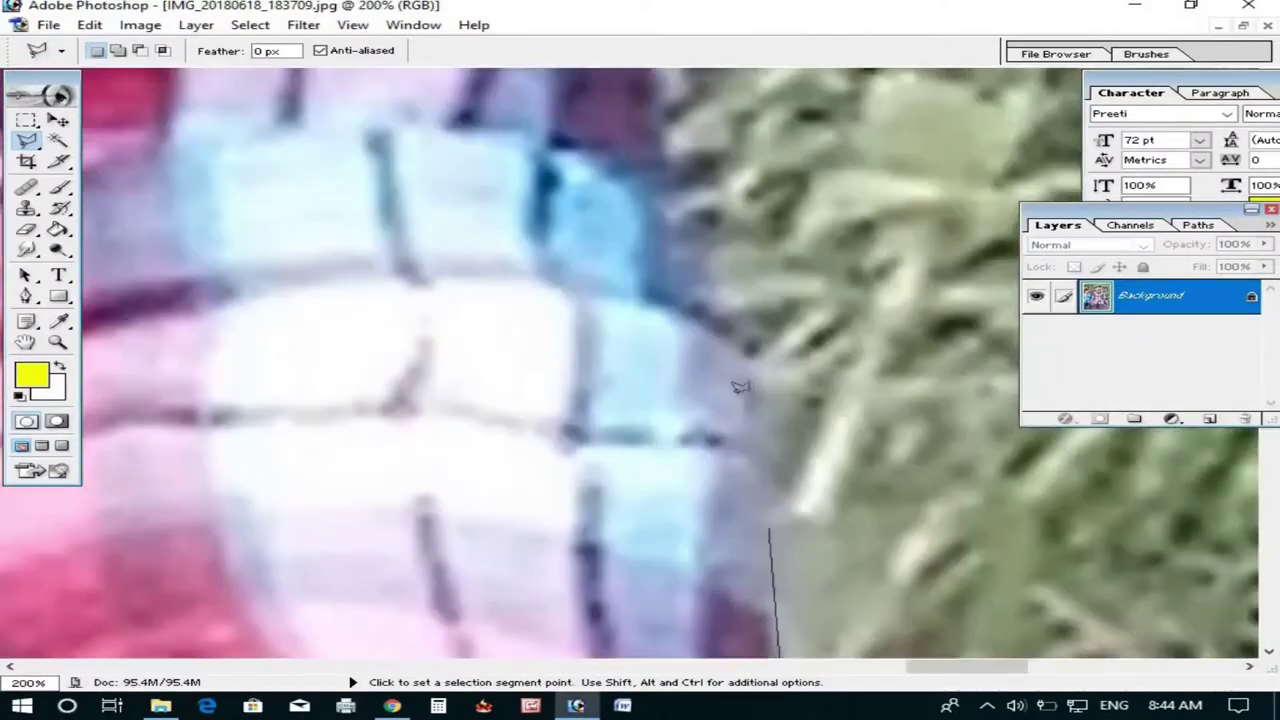
scroll(735, 380, up, 2)
scroll(715, 330, up, 2)
scroll(700, 320, up, 2)
scroll(680, 310, up, 2)
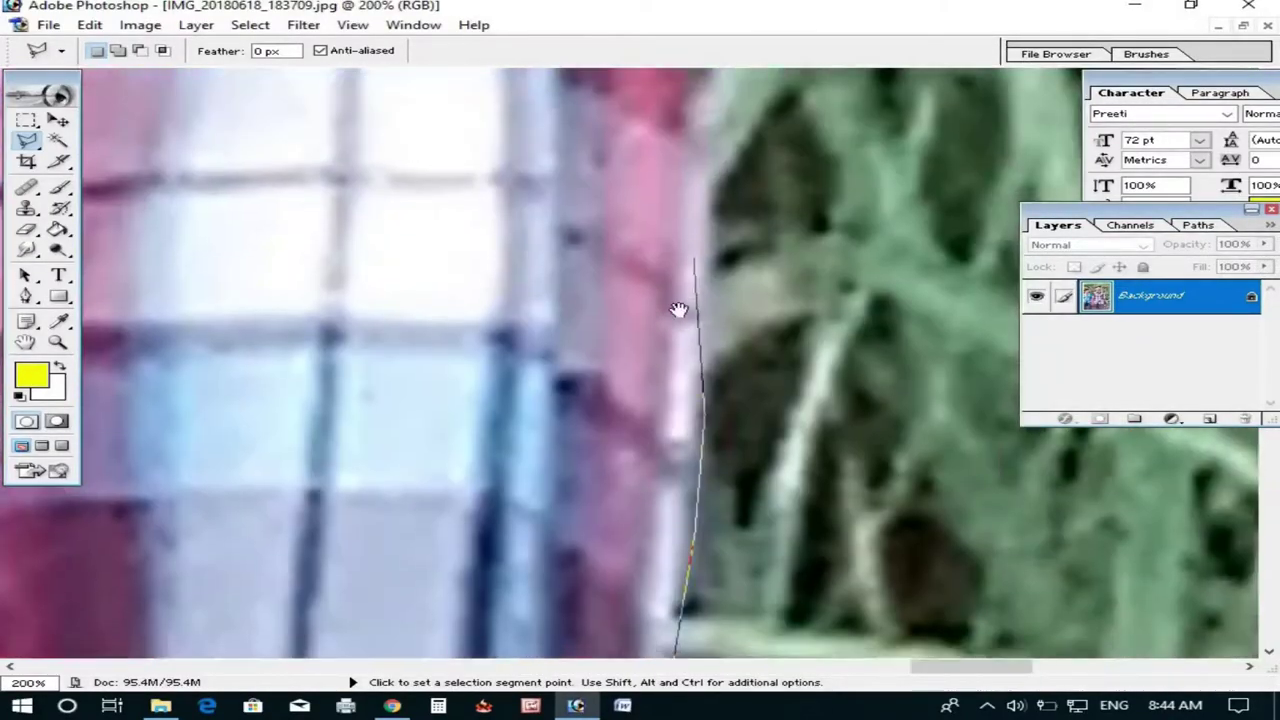
scroll(678, 310, up, 2)
scroll(714, 171, up, 2)
scroll(663, 206, up, 2)
scroll(651, 183, up, 2)
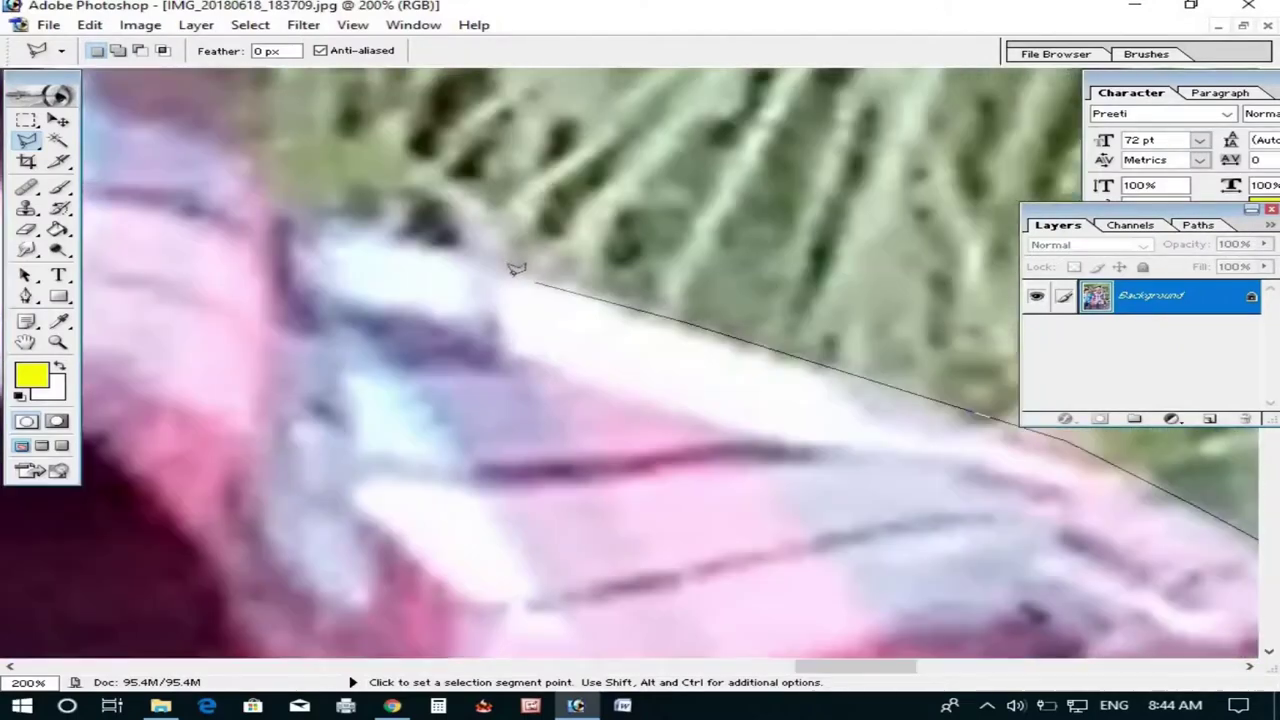
scroll(516, 268, up, 2)
scroll(591, 171, up, 2)
scroll(423, 177, up, 2)
scroll(534, 366, up, 2)
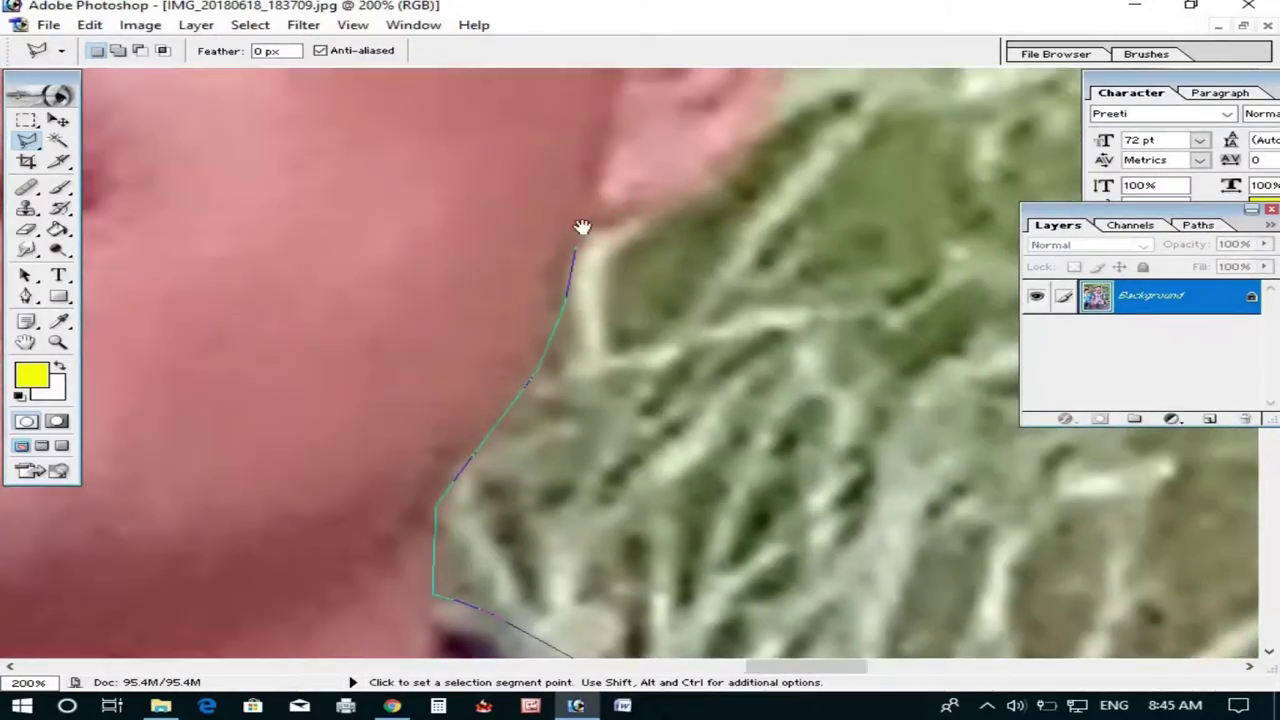
scroll(582, 227, up, 2)
scroll(766, 380, up, 2)
scroll(757, 257, up, 2)
scroll(663, 271, up, 2)
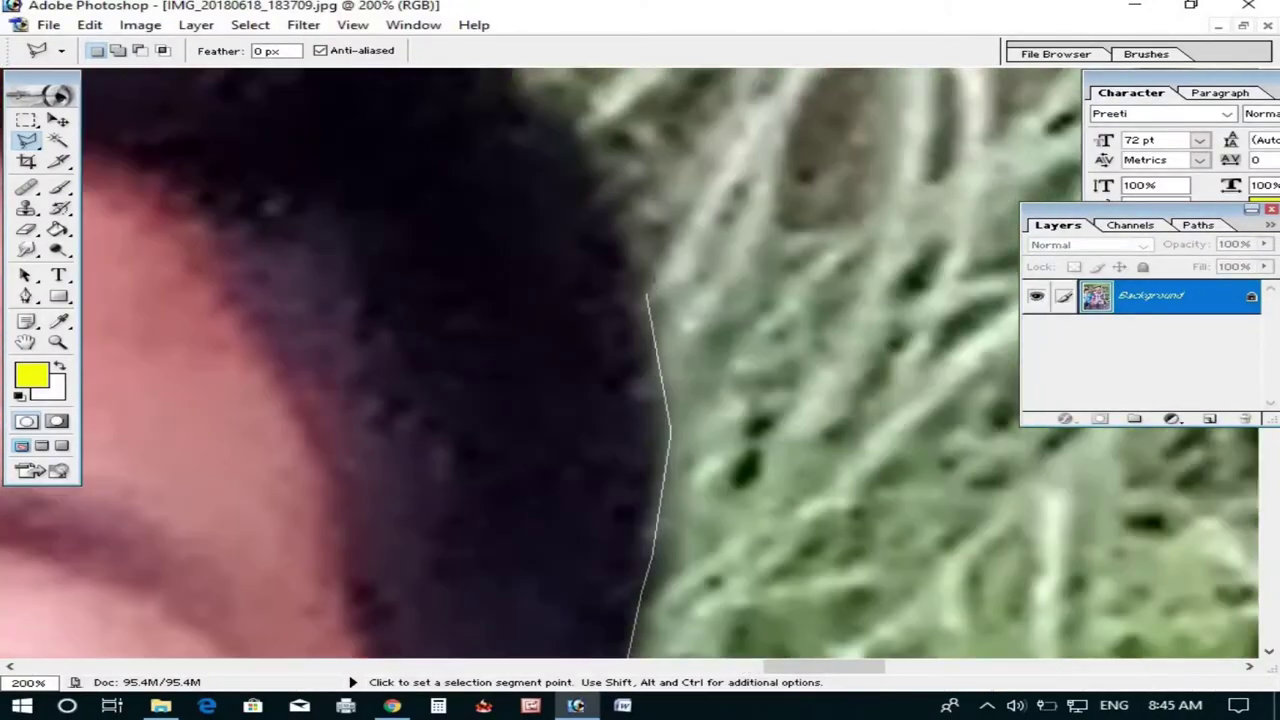
scroll(647, 295, up, 2)
scroll(640, 200, up, 2)
scroll(637, 129, up, 2)
scroll(388, 350, left, 3)
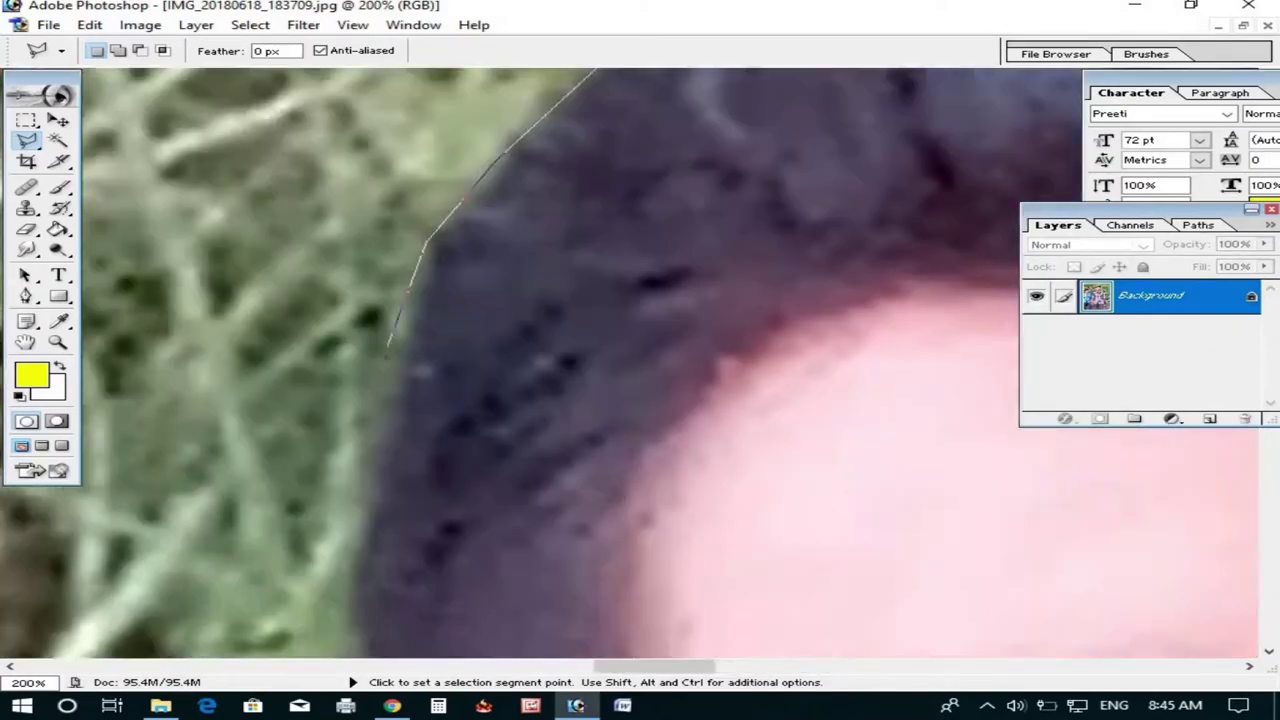
scroll(388, 350, down, 5)
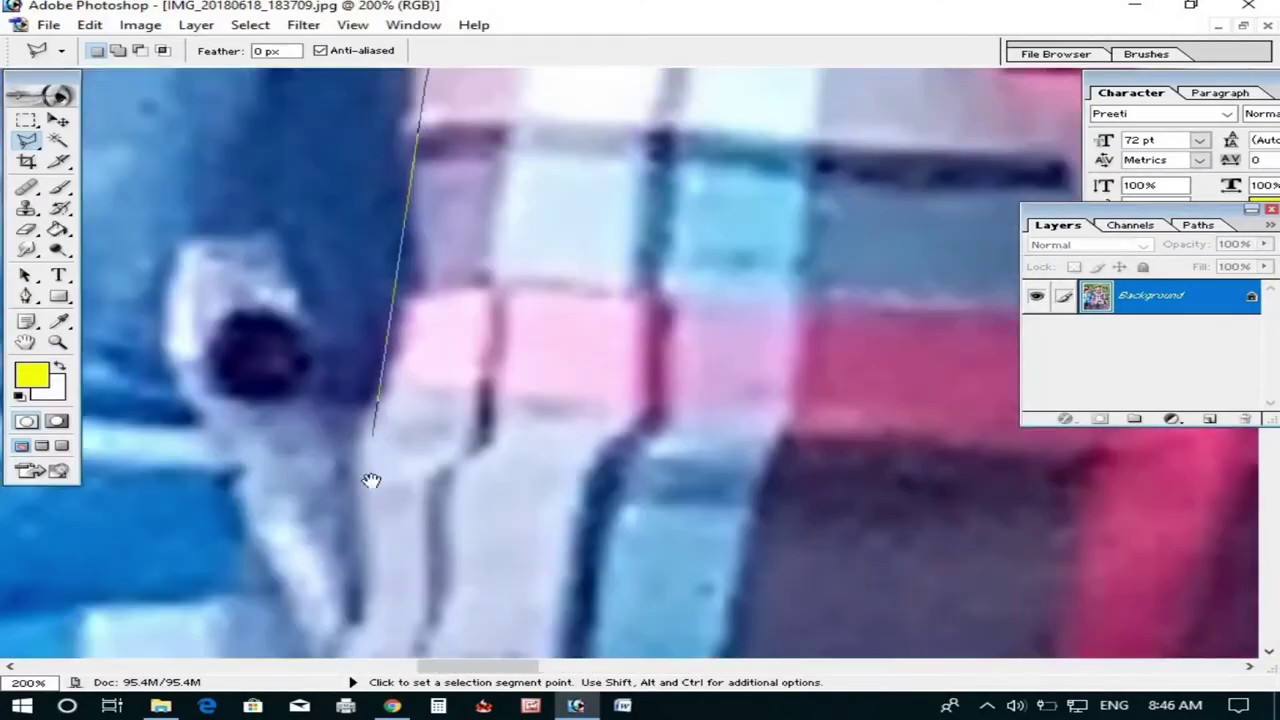
drag(370, 480, 432, 338)
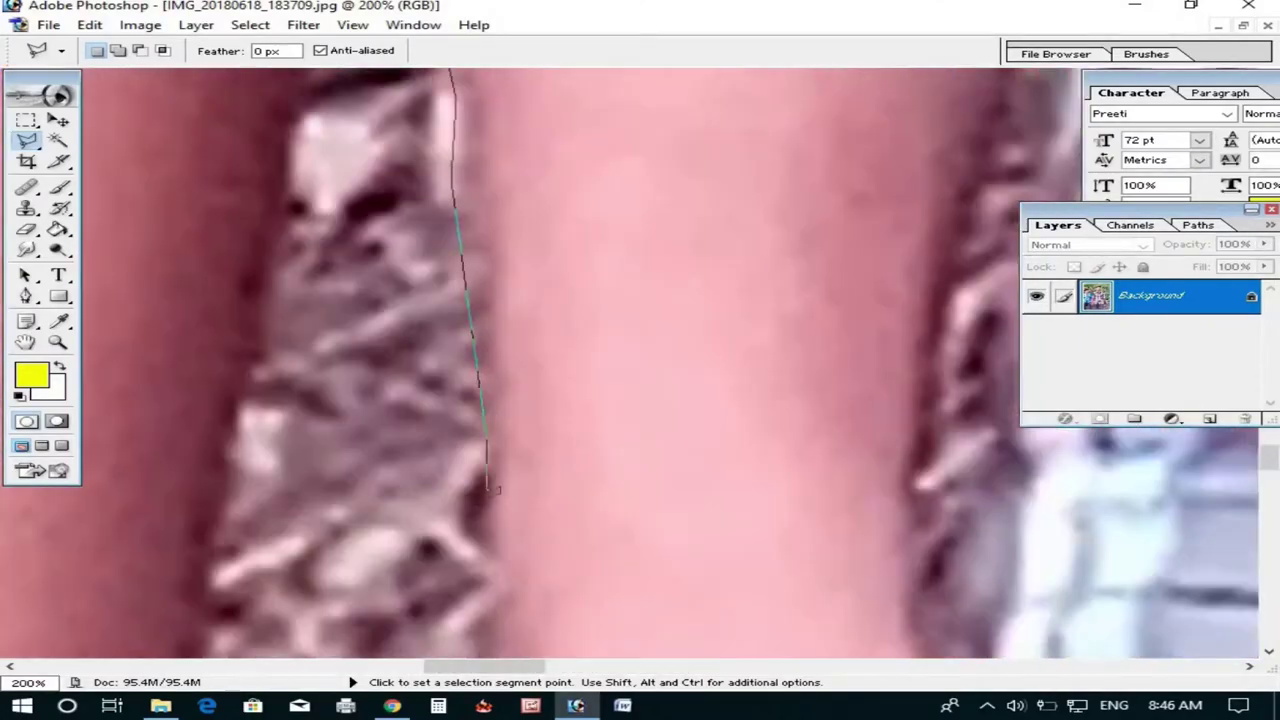
drag(455, 499, 440, 296)
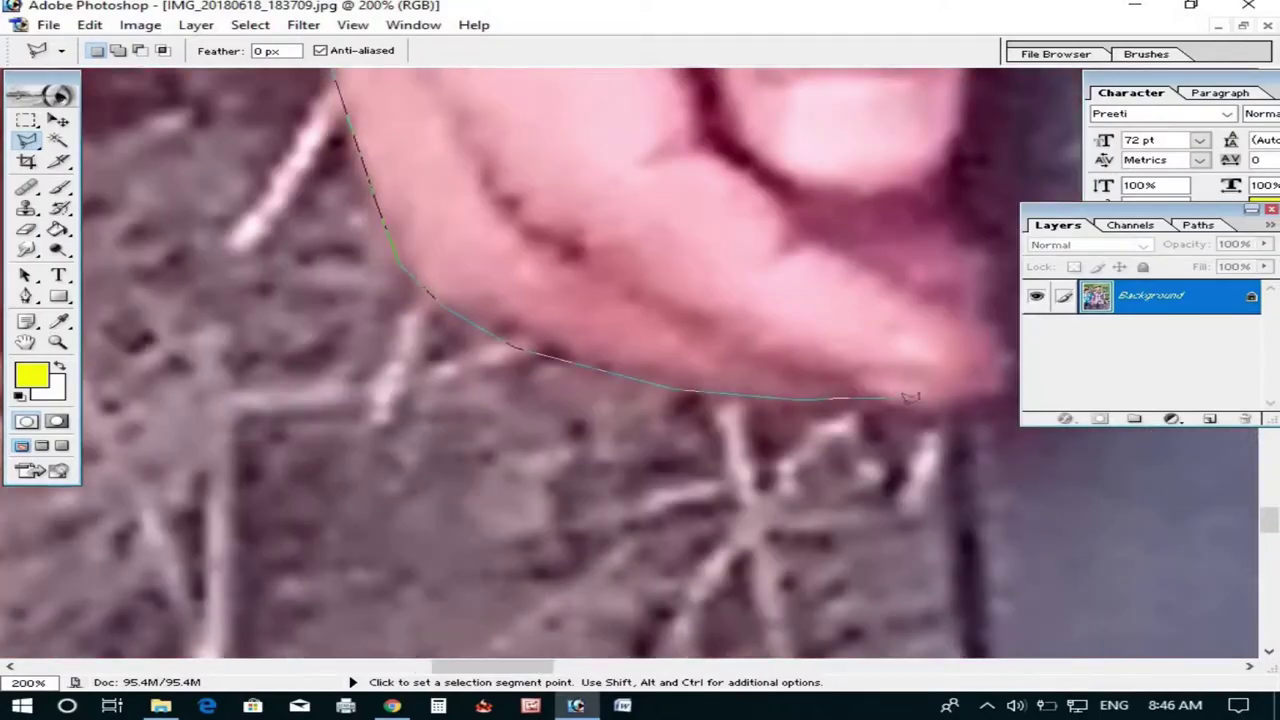
drag(910, 397, 528, 342)
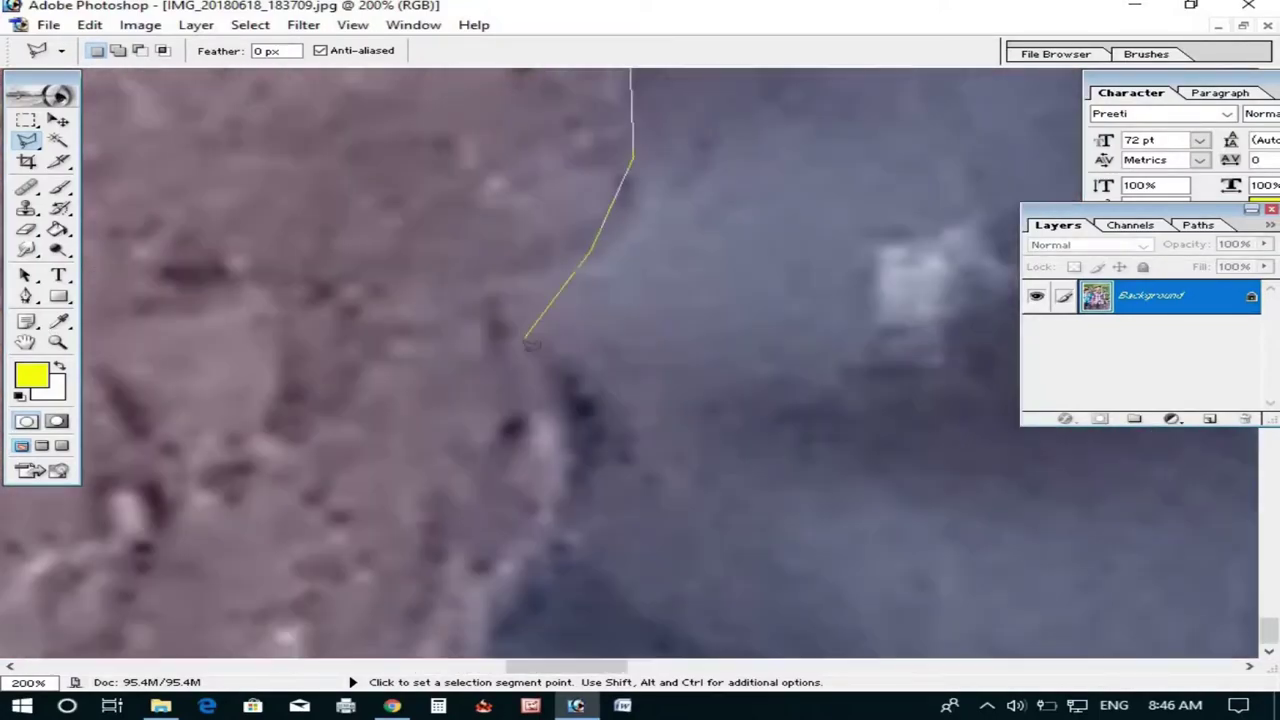
double_click(528, 342)
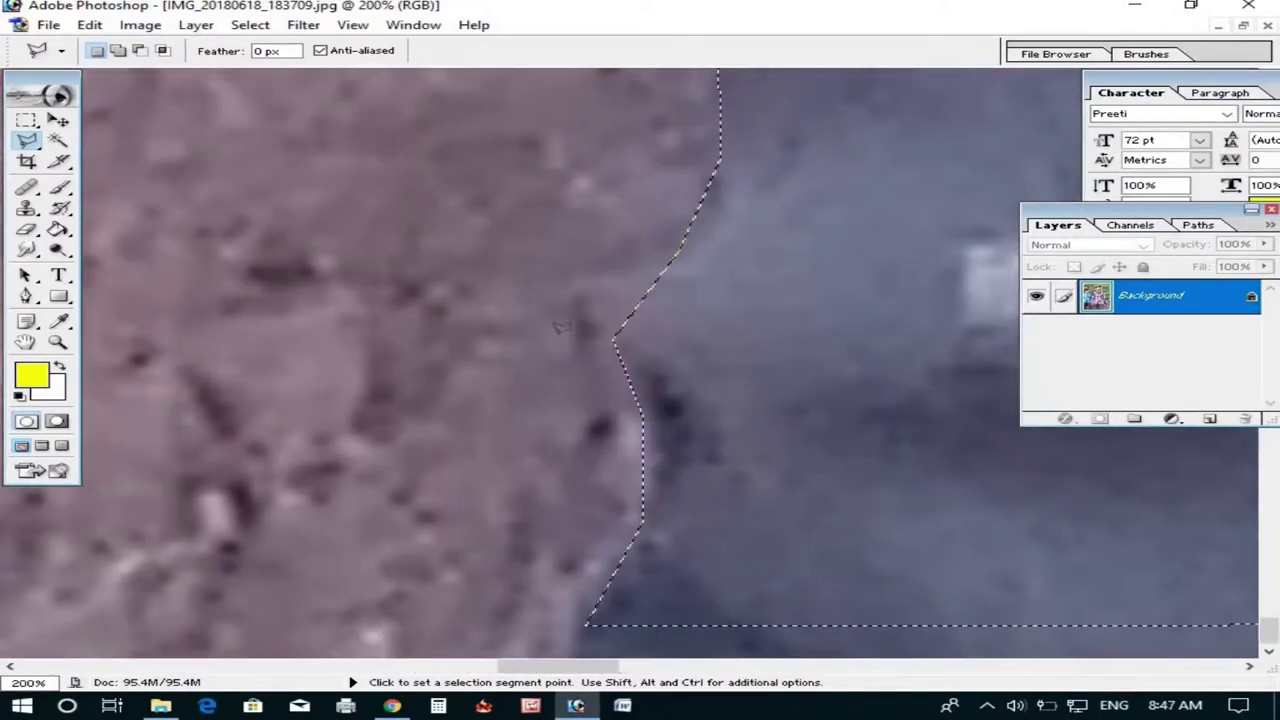
key(ctrl+0)
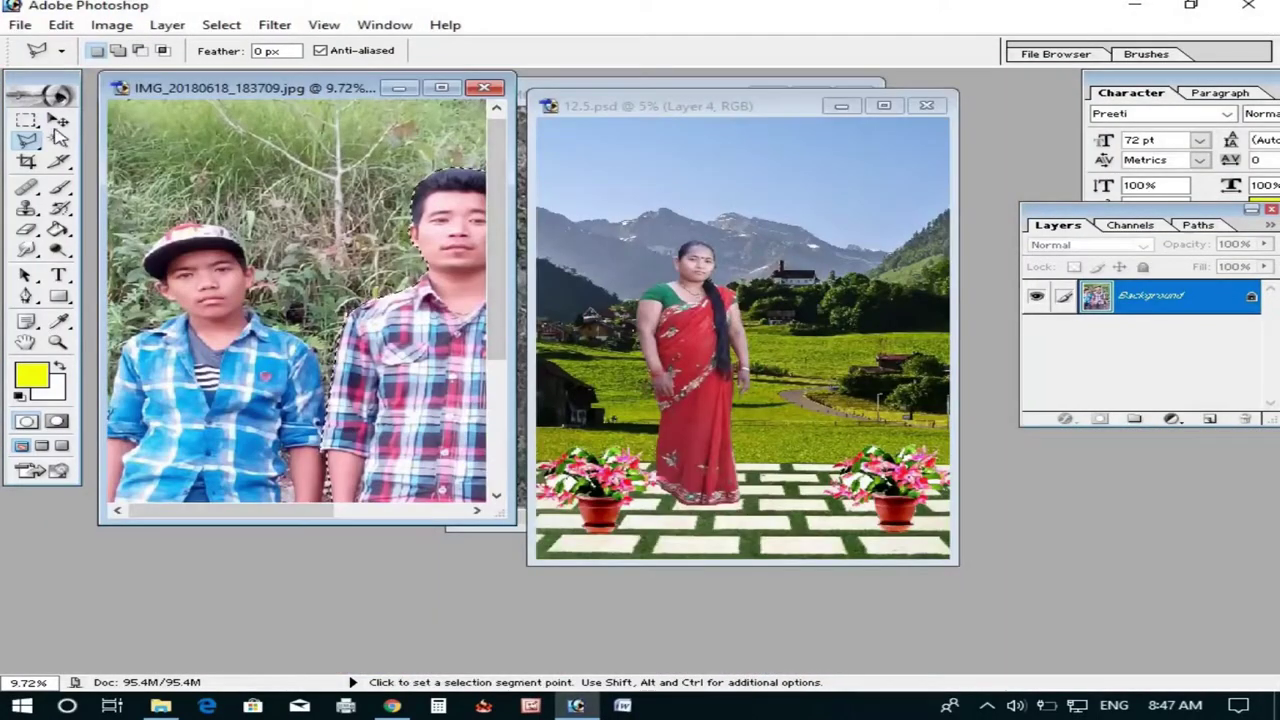
Drag the cut-out man into 12.5.psd with the Move tool, creating Layer 5
click(58, 119)
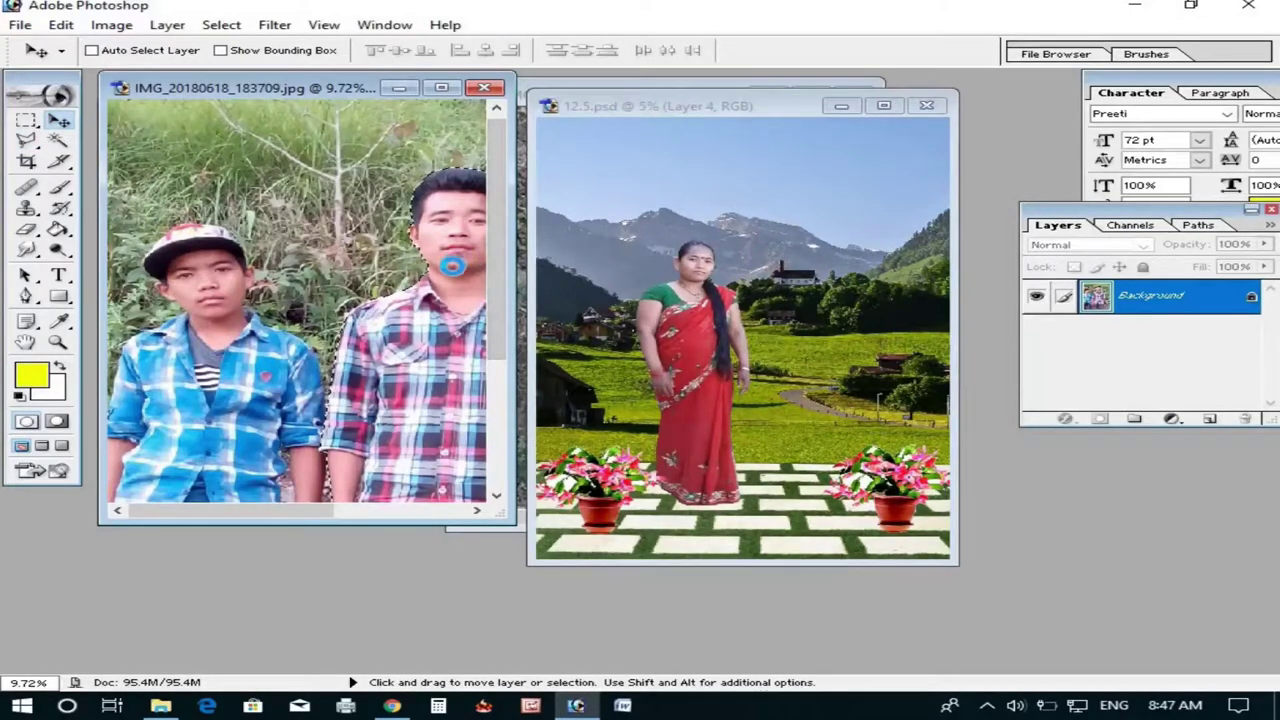
drag(452, 265, 541, 281)
mouse_move(452, 293)
mouse_down()
mouse_move(645, 312)
mouse_move(765, 343)
mouse_up()
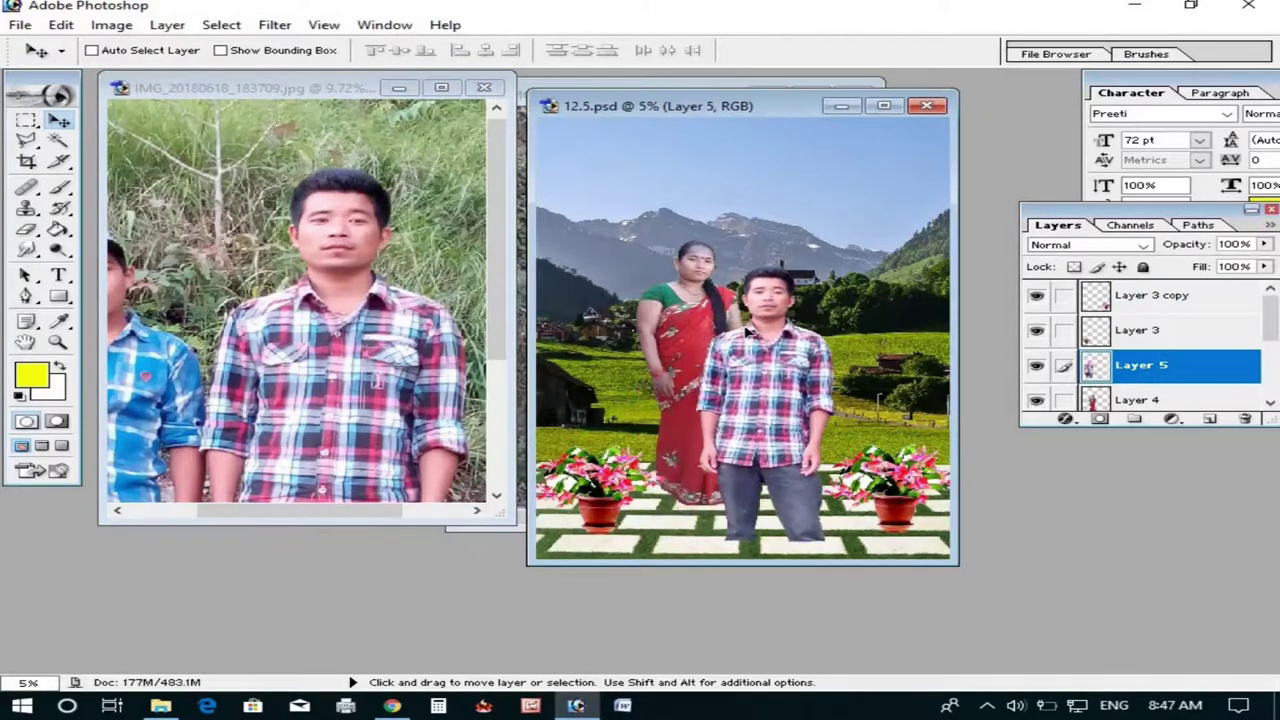
click(884, 106)
Position the man's Layer 5 to stand at the left of the woman
scroll(771, 206, up, 1)
scroll(755, 245, up, 1)
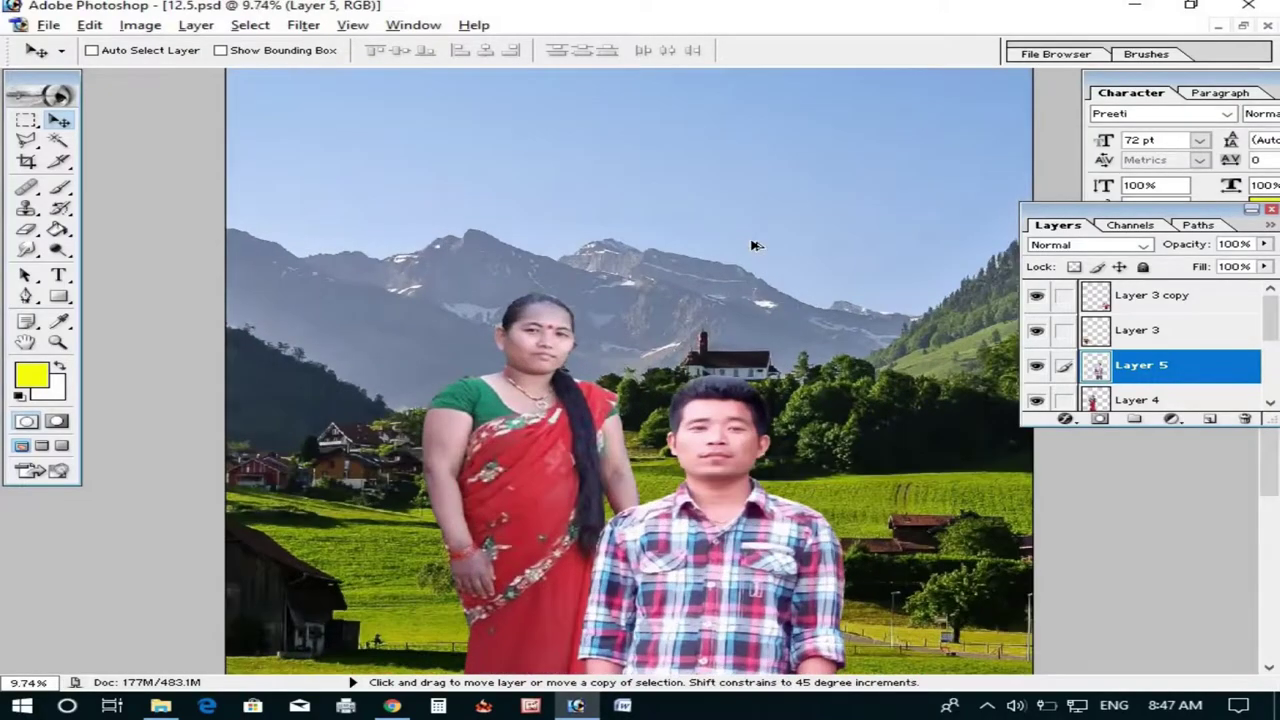
scroll(755, 245, up, 1)
key(alt+space)
scroll(806, 200, down, 2)
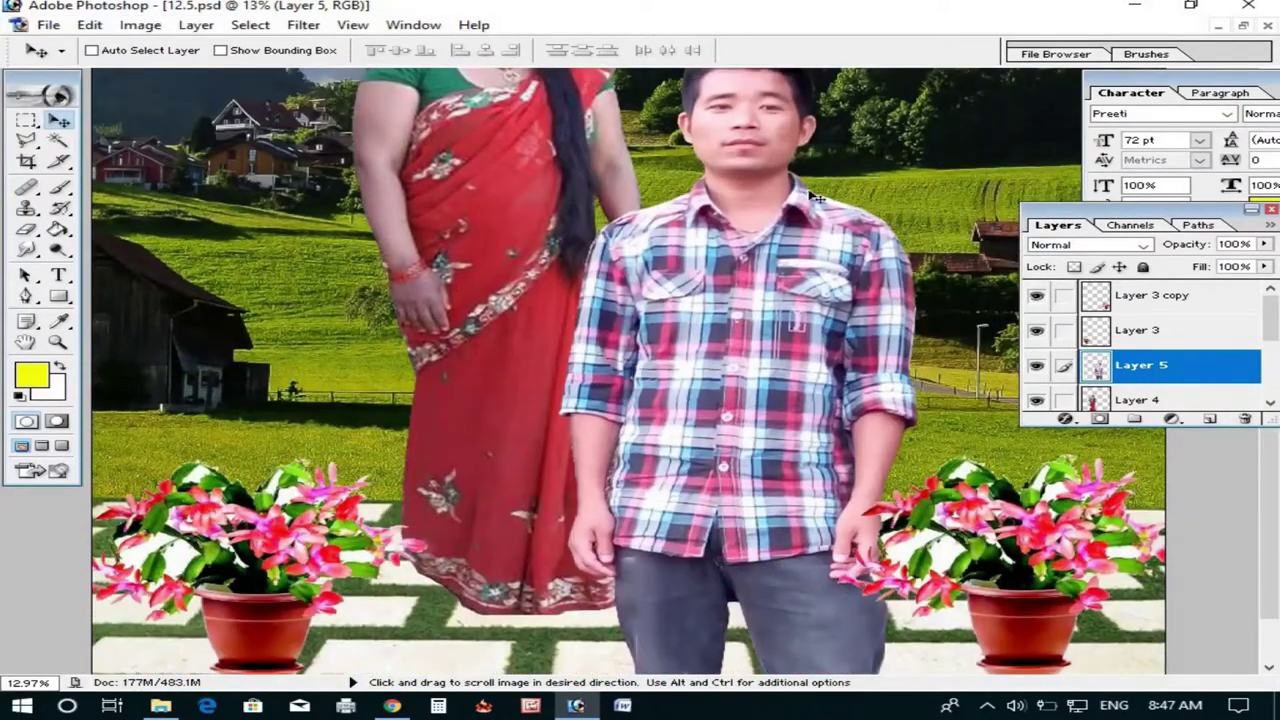
scroll(836, 250, down, 1)
scroll(840, 252, down, 1)
scroll(840, 252, down, 1)
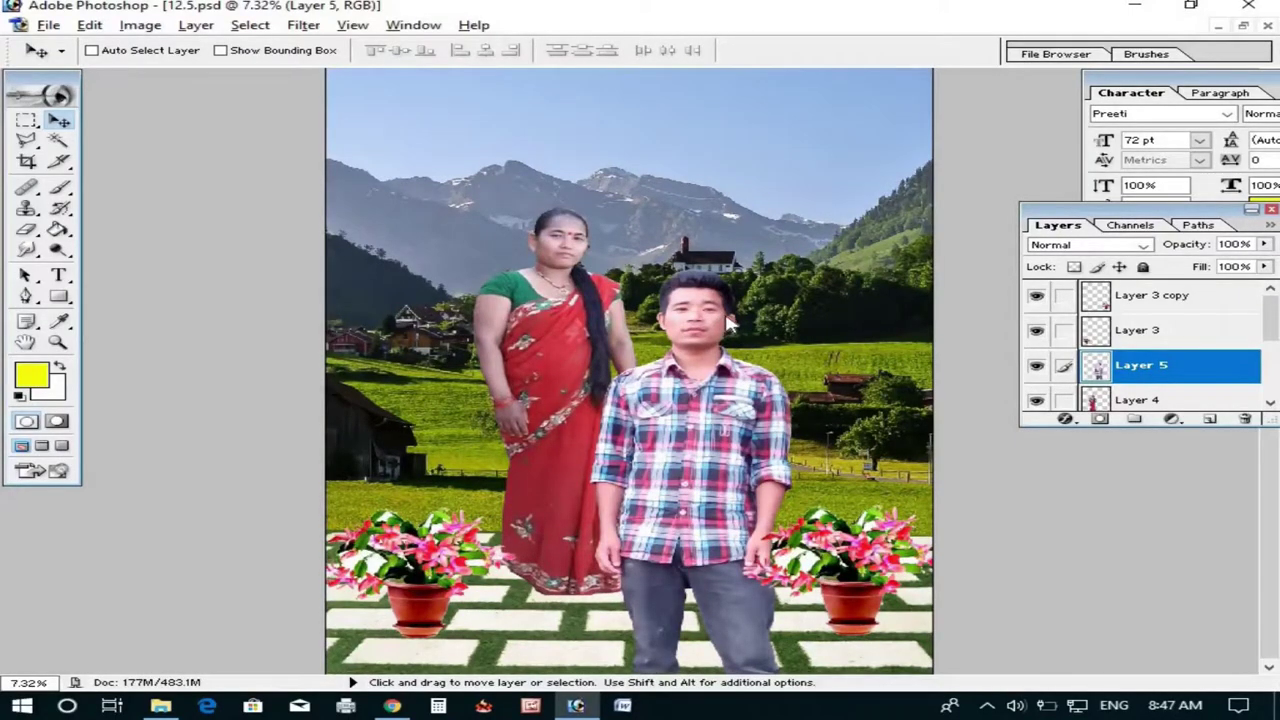
scroll(730, 323, up, 1)
scroll(730, 323, down, 1)
scroll(728, 330, down, 1)
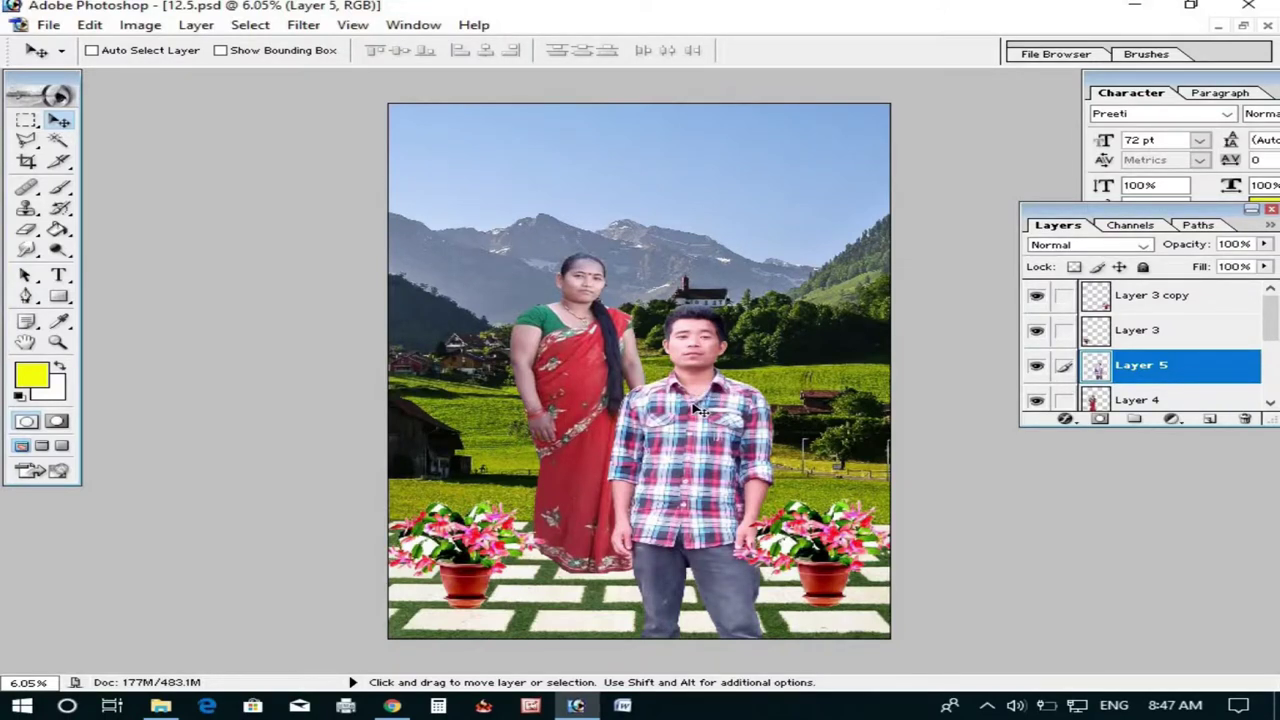
mouse_move(700, 409)
mouse_down()
mouse_move(643, 382)
mouse_move(724, 400)
mouse_up()
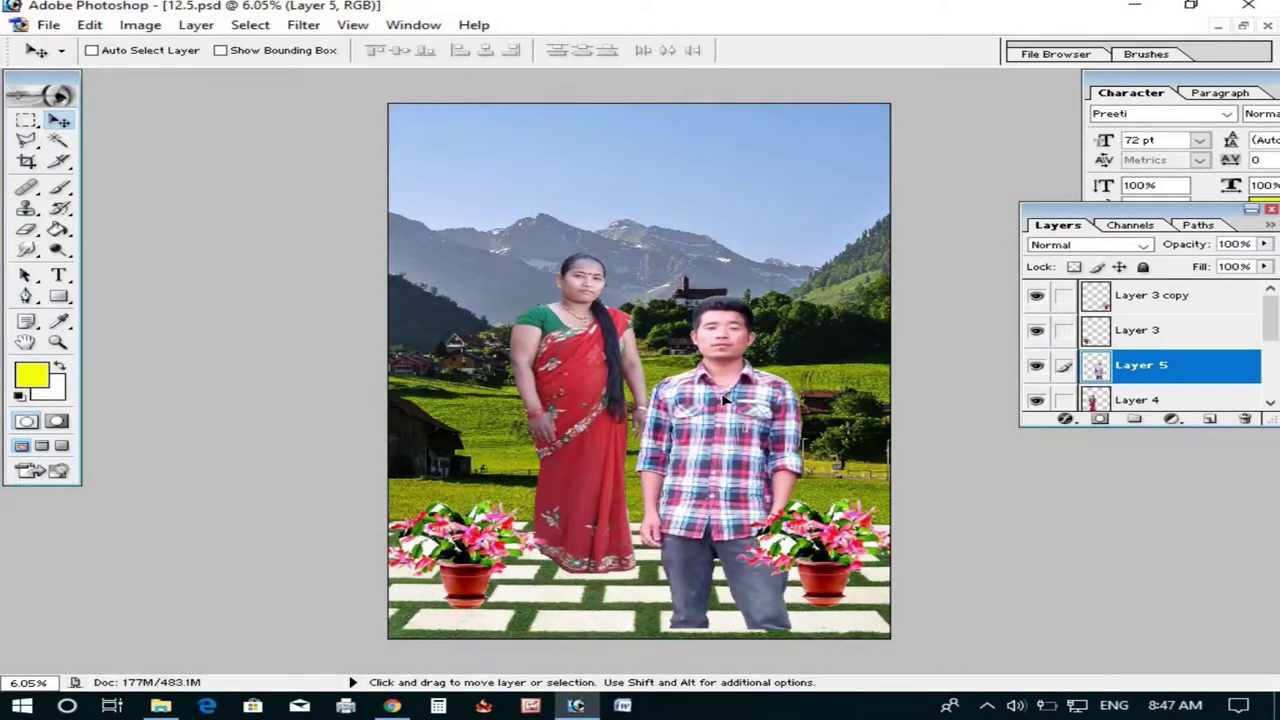
mouse_move(724, 400)
mouse_down()
mouse_move(457, 403)
mouse_move(472, 203)
mouse_up()
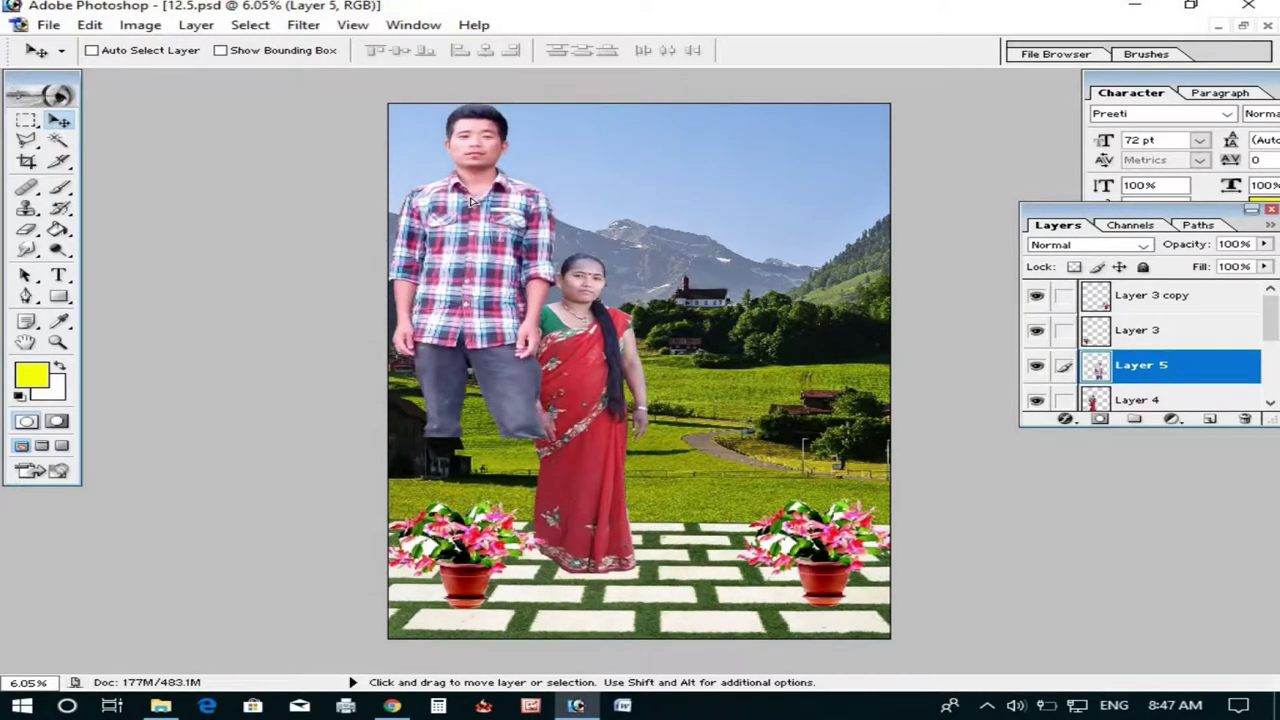
Move Layer 5's man to the lower left and enlarge him to 136% in front of the woman
key(ctrl+t)
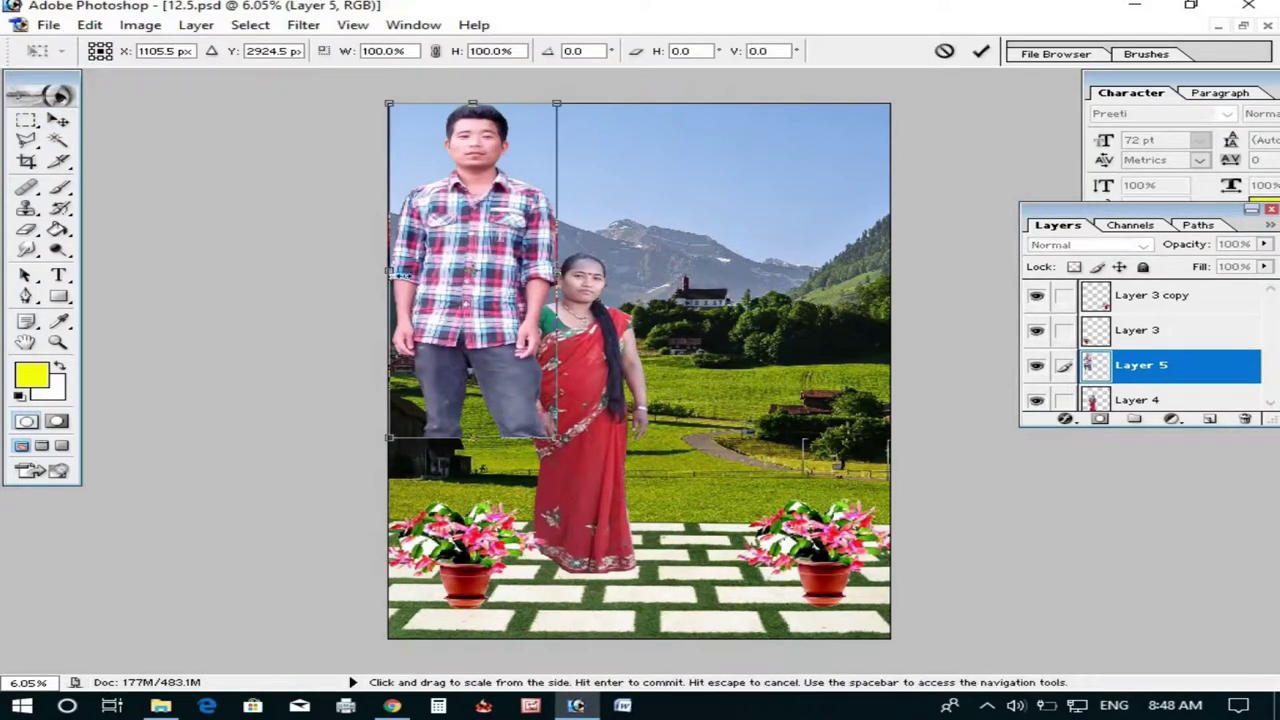
mouse_move(388, 300)
mouse_down()
mouse_move(767, 316)
mouse_move(550, 287)
mouse_up()
key(Return)
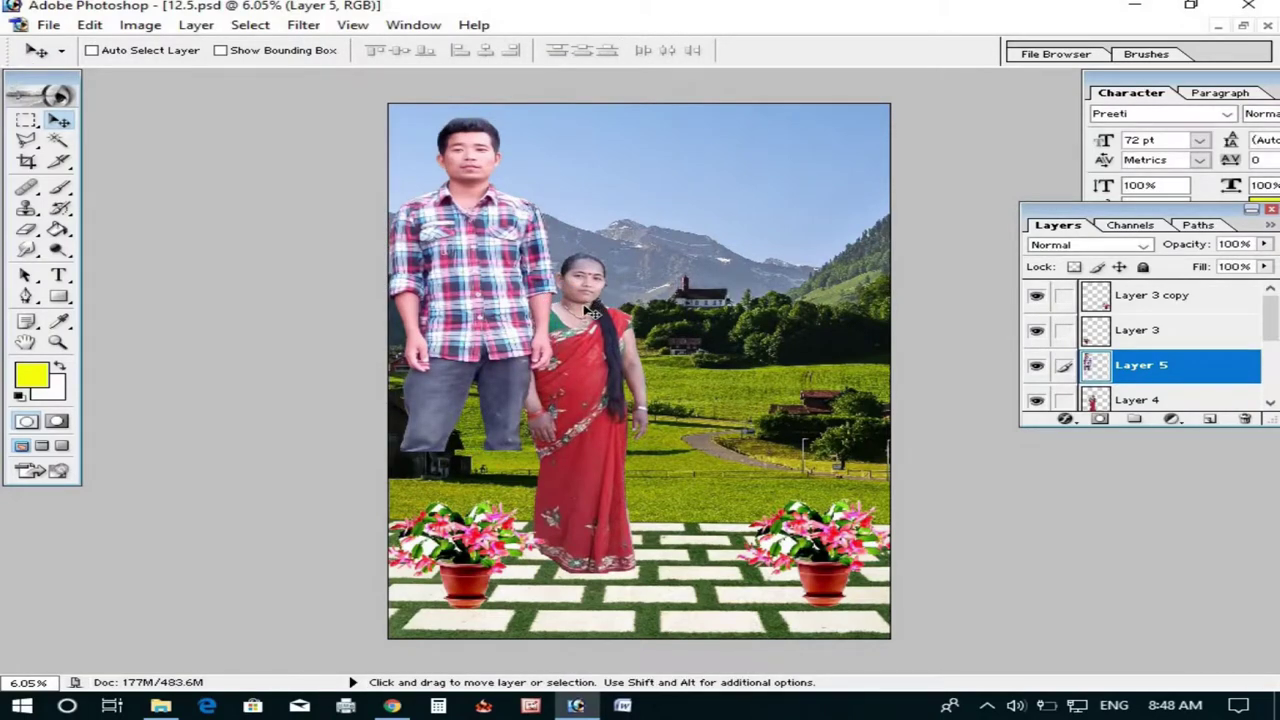
drag(593, 313, 620, 500)
key(ctrl+t)
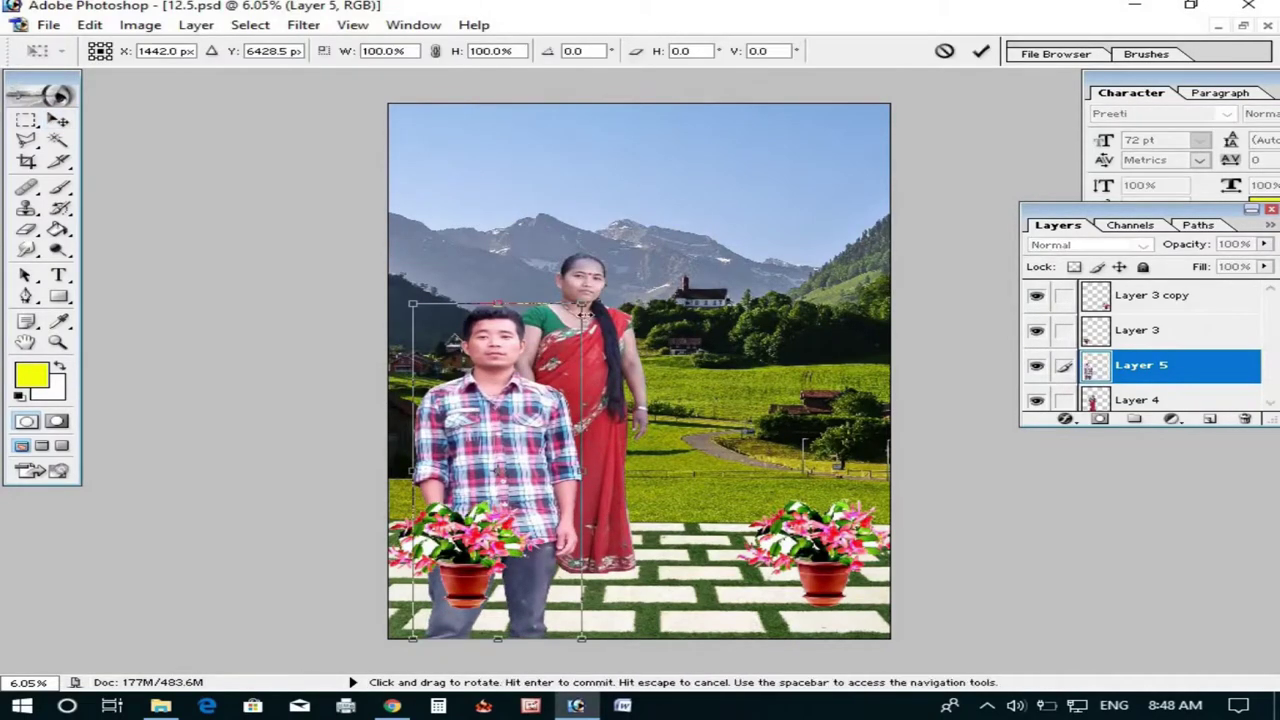
drag(583, 308, 643, 185)
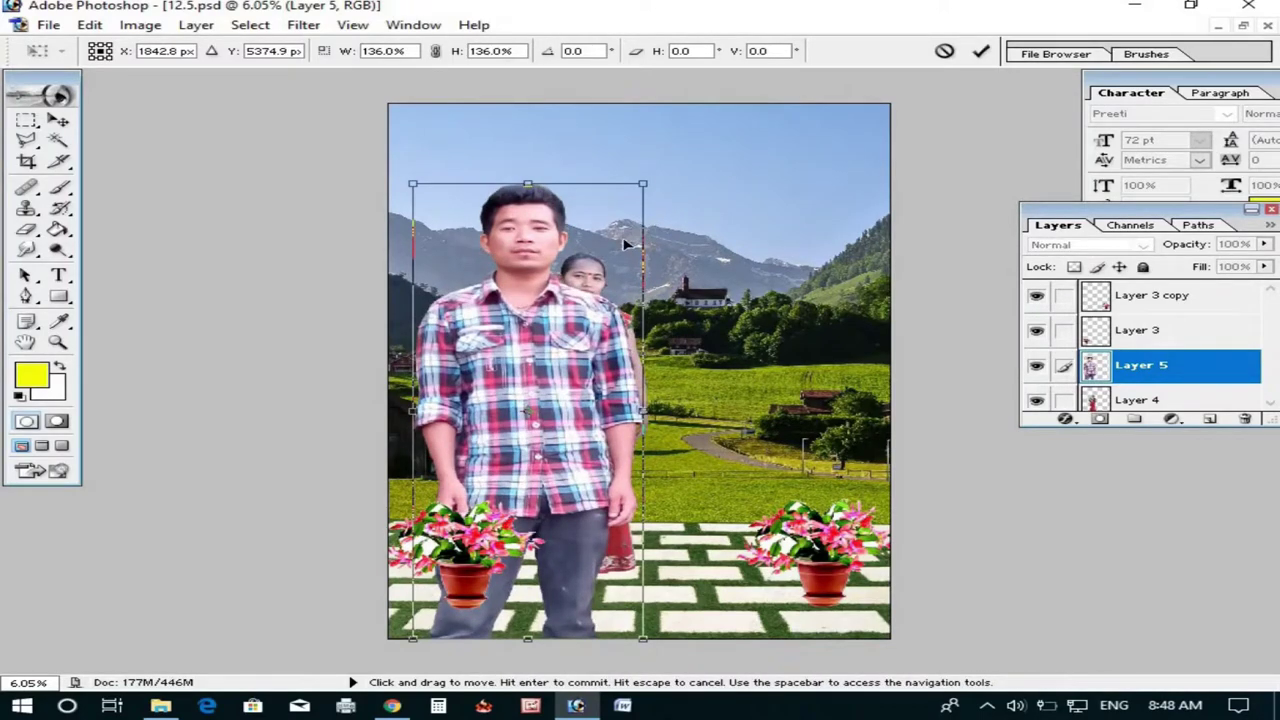
key(Return)
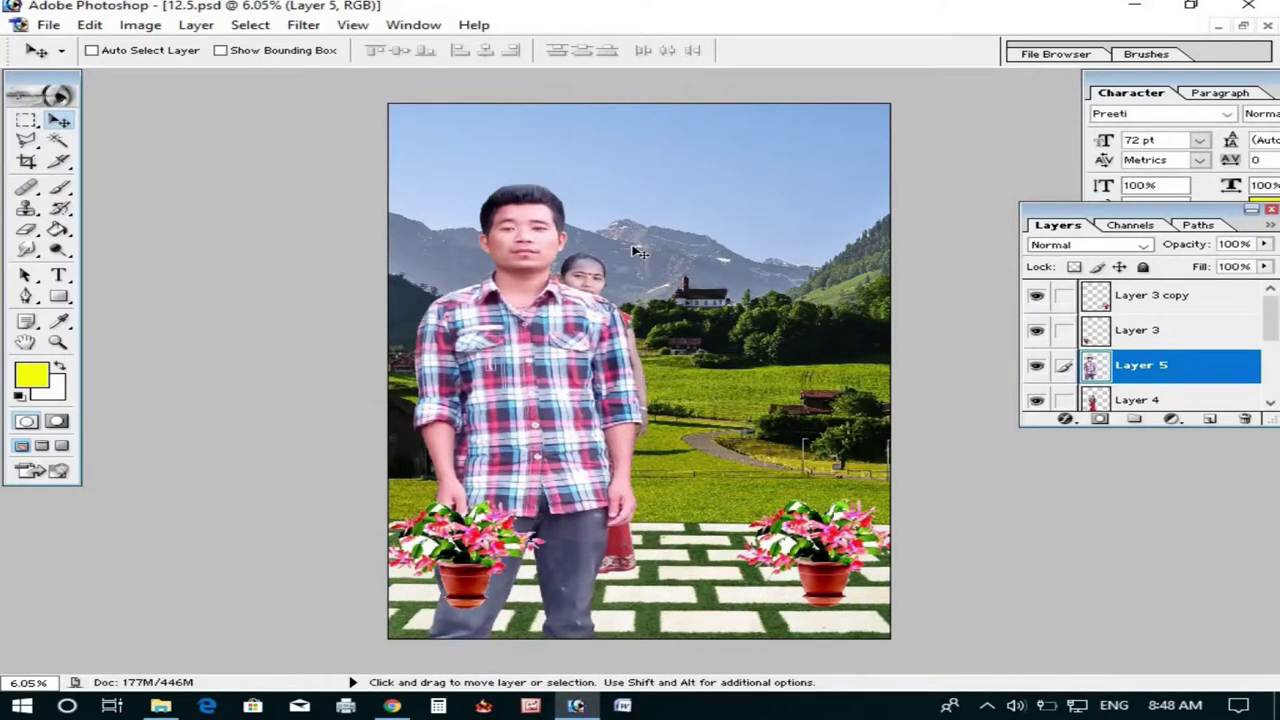
Select the woman's Layer 4 and move her out from behind the man
right_click(598, 288)
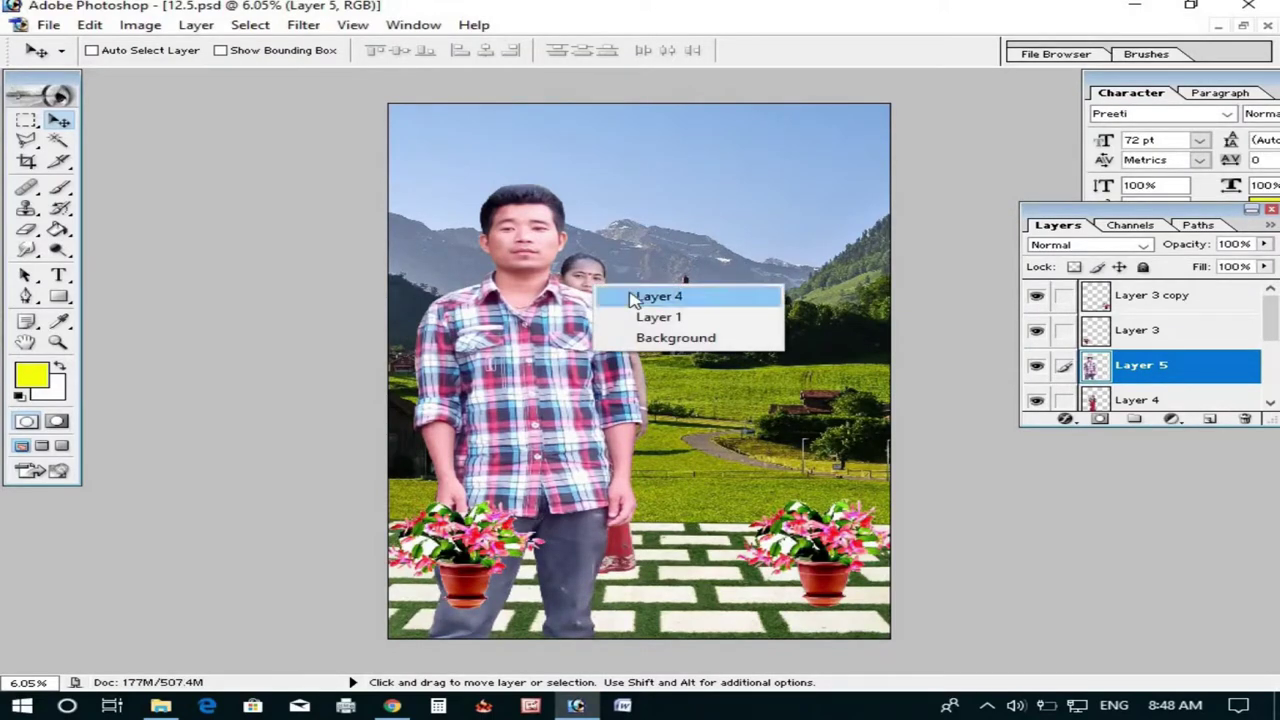
click(630, 296)
right_click(585, 279)
click(630, 290)
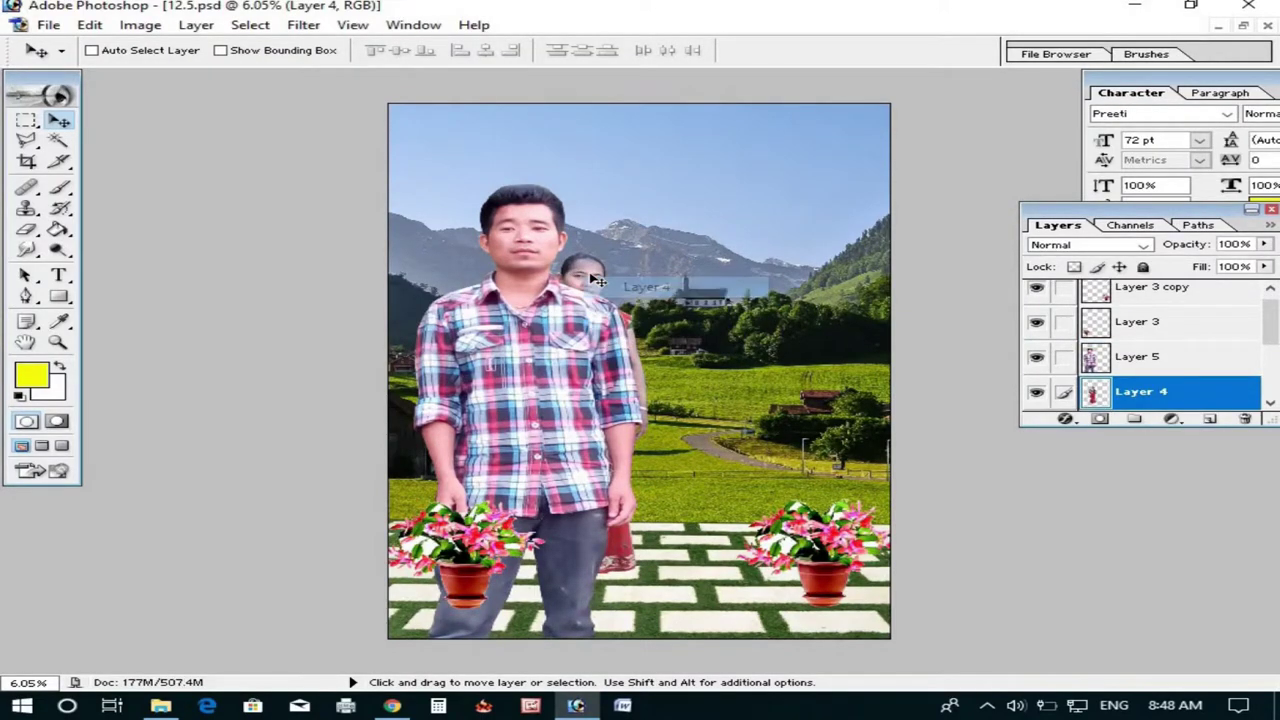
drag(630, 290, 739, 286)
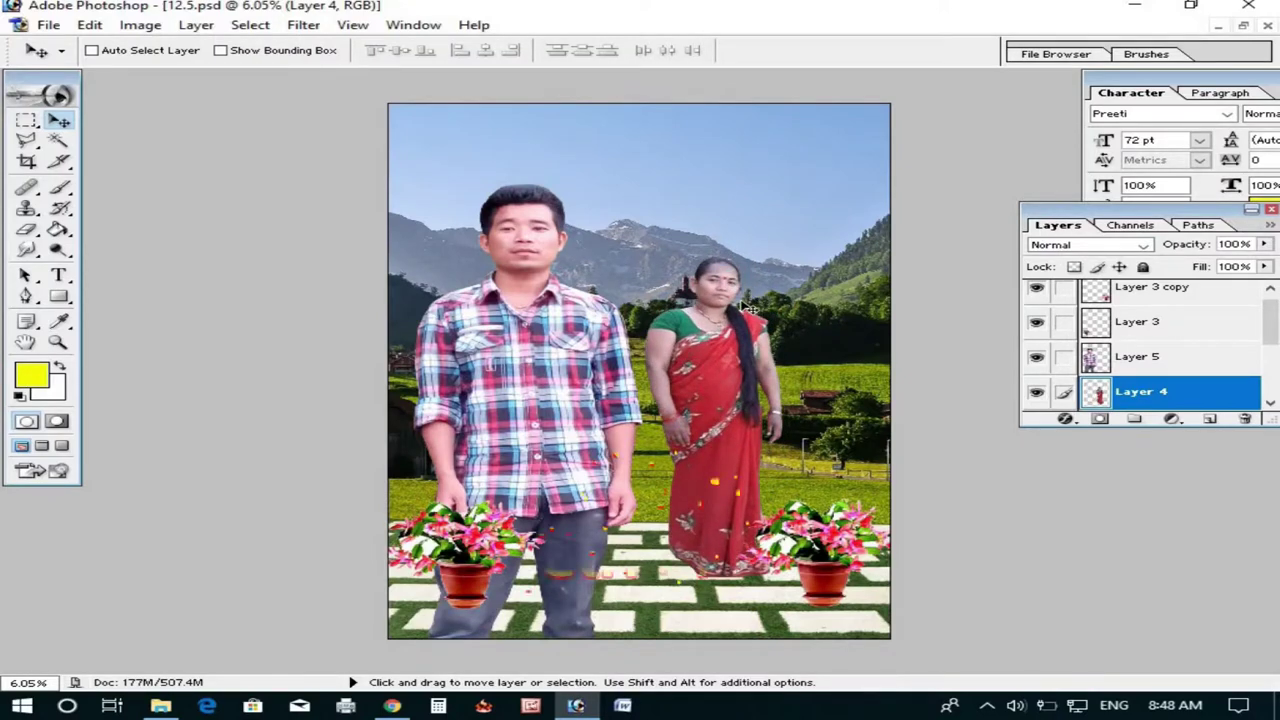
Mirror the woman, scale her to about 142%, and place her right of the man
key(ctrl+t)
mouse_move(783, 256)
mouse_down()
mouse_move(862, 172)
mouse_move(890, 104)
mouse_up()
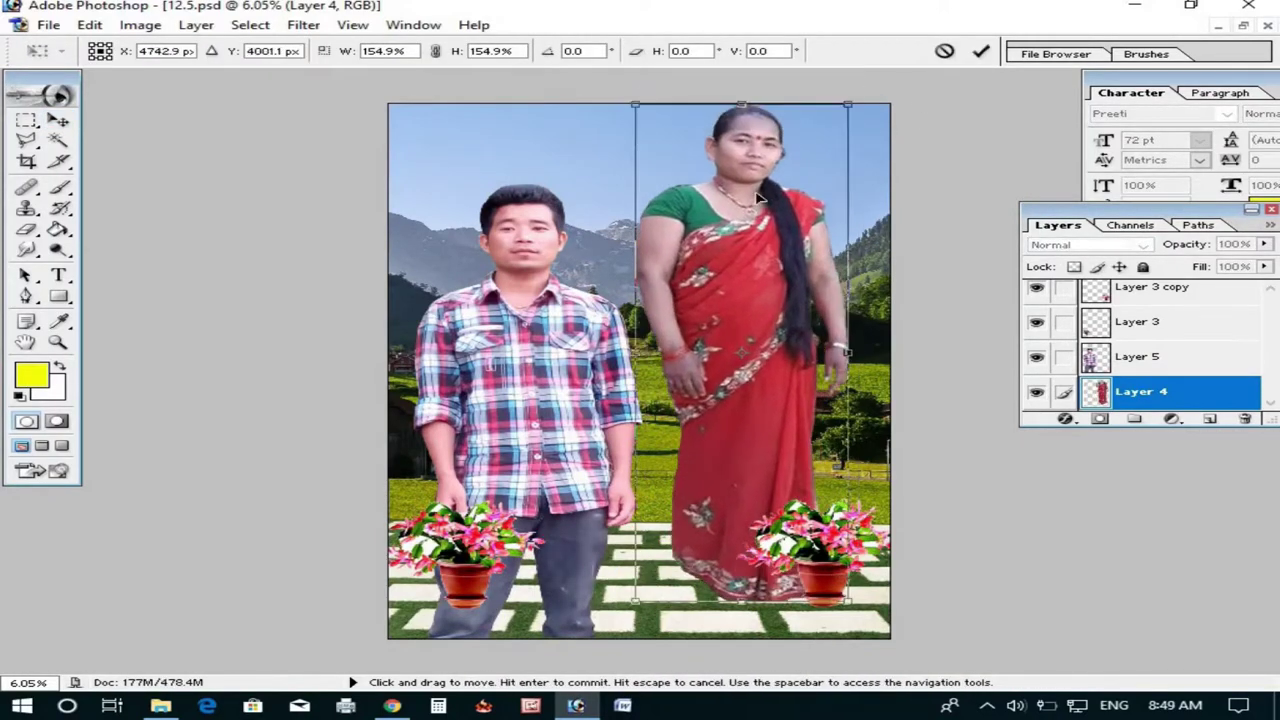
drag(672, 606, 643, 684)
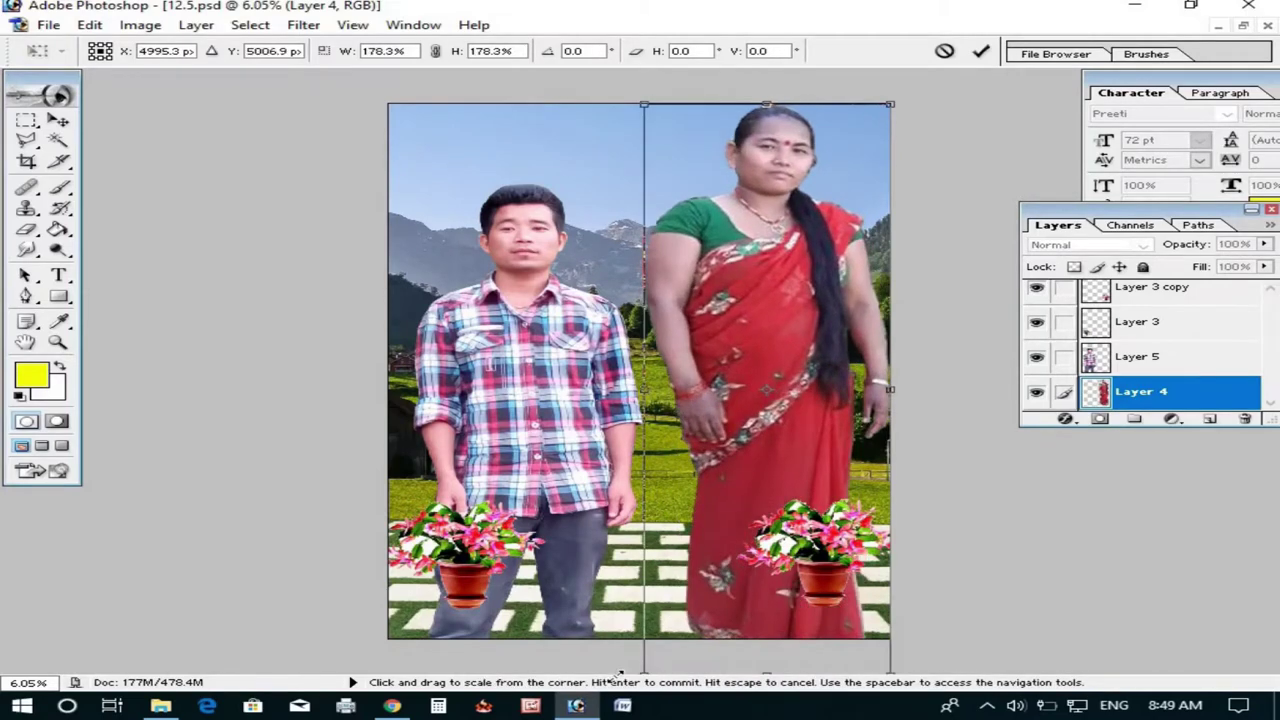
drag(890, 394, 395, 437)
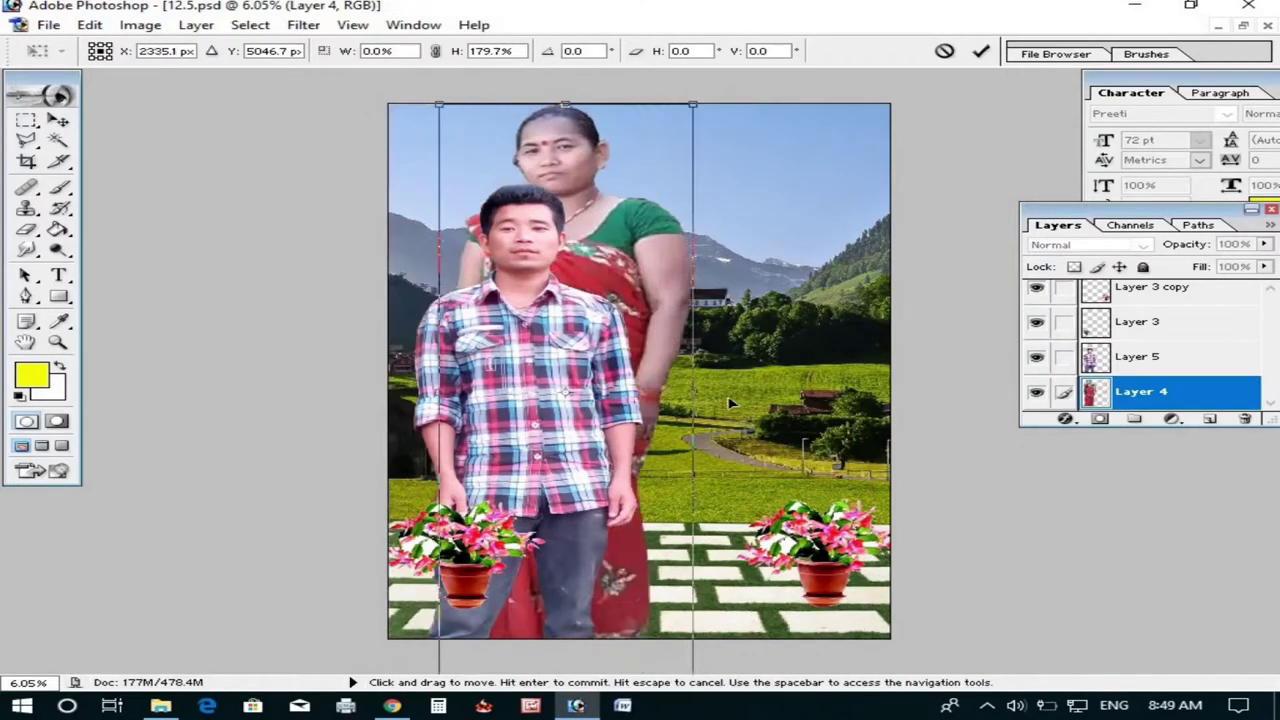
drag(473, 183, 720, 183)
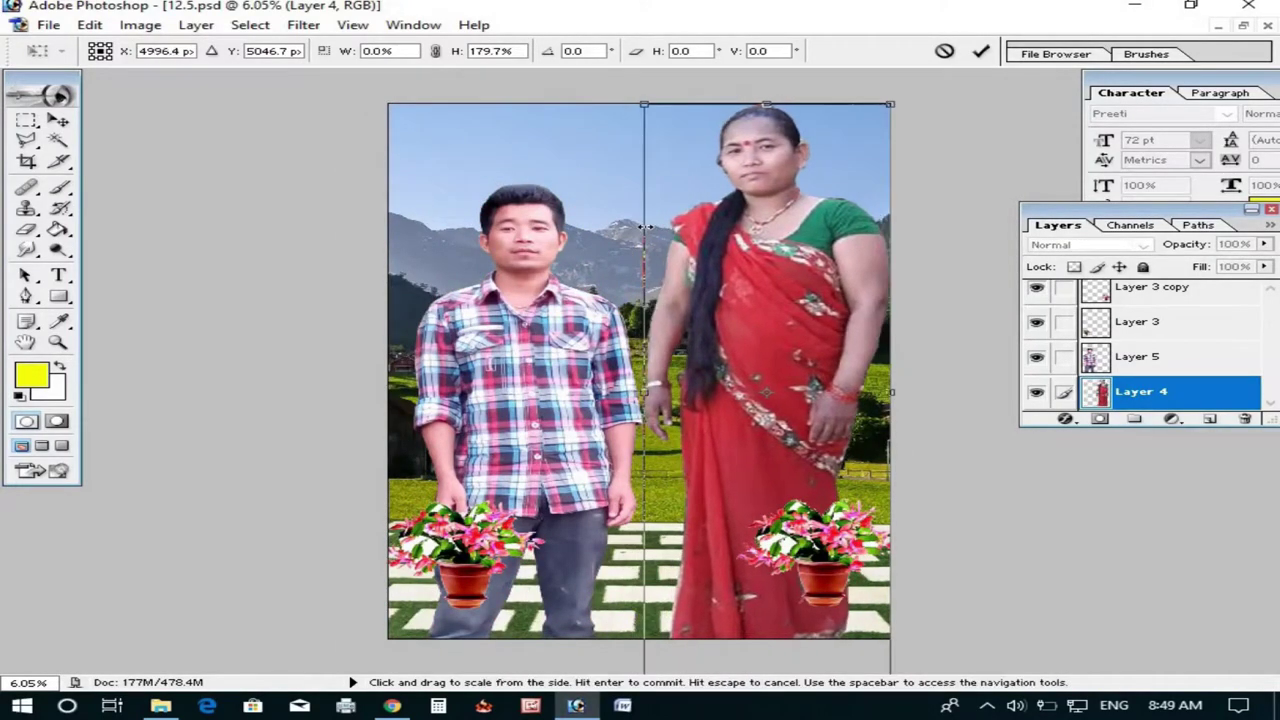
drag(636, 104, 686, 214)
mouse_move(790, 290)
mouse_down()
mouse_move(755, 287)
mouse_move(775, 297)
mouse_up()
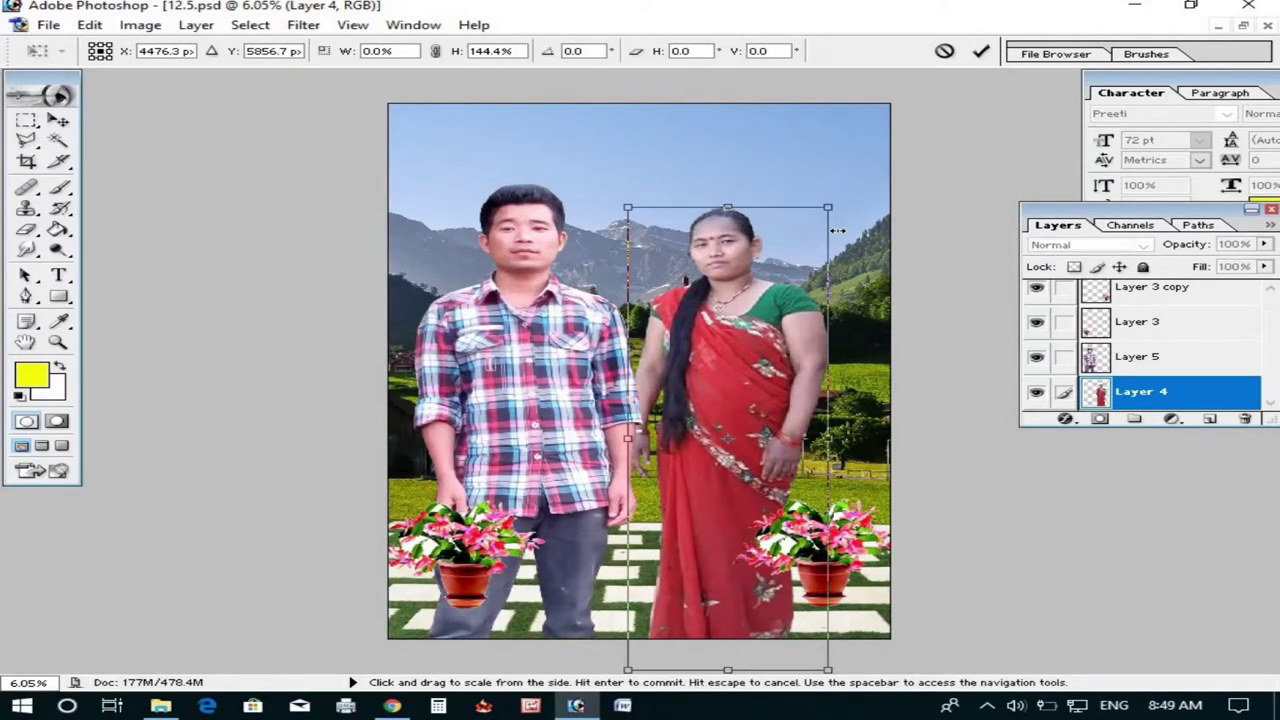
drag(828, 207, 824, 213)
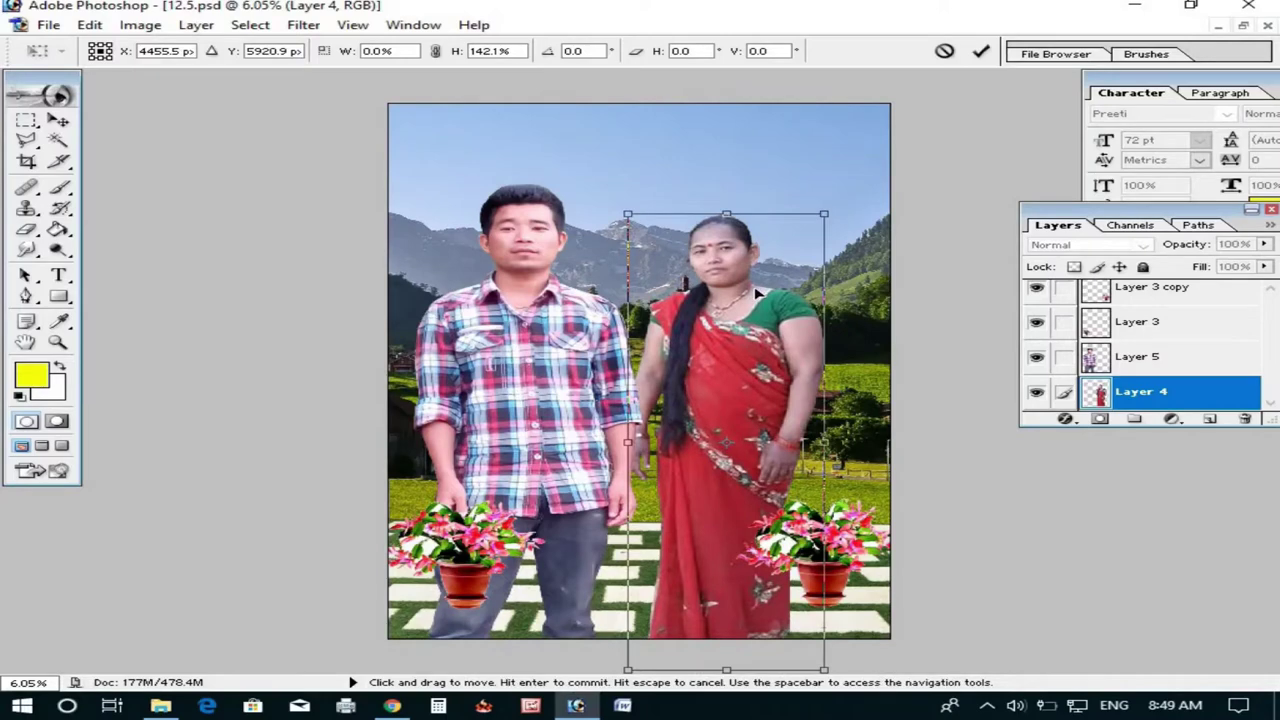
key(Return)
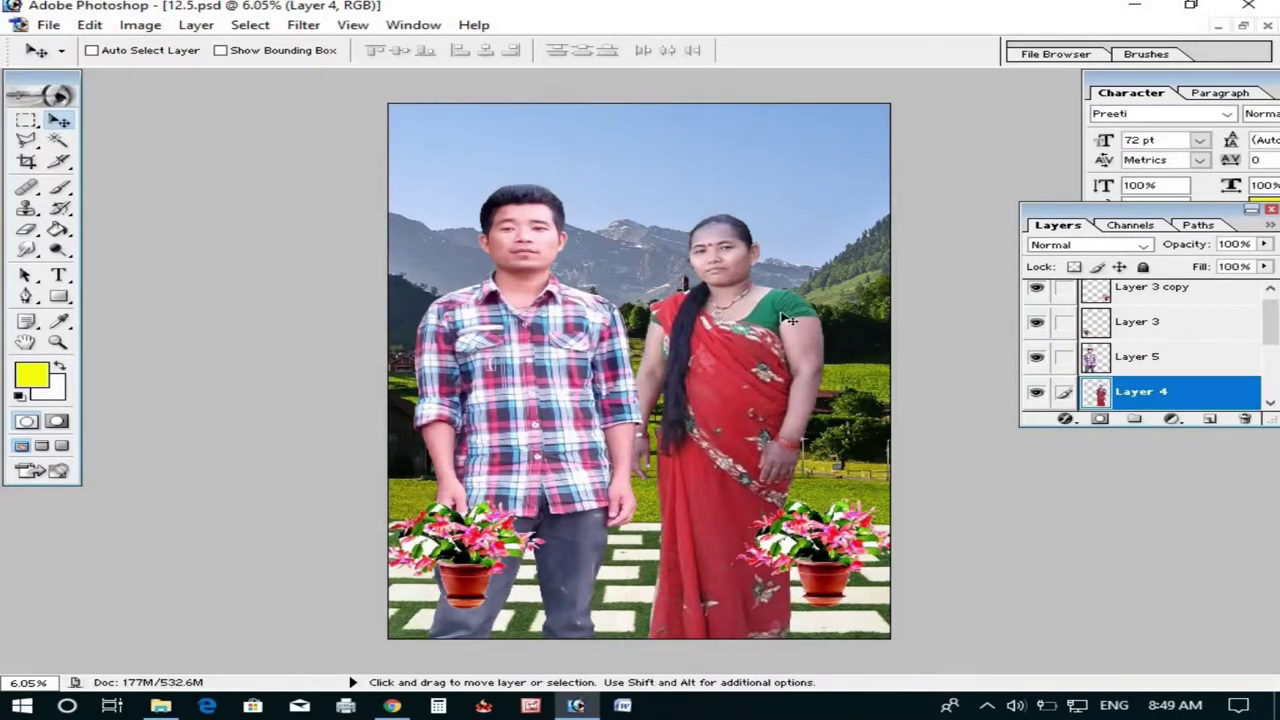
Brighten the composite's midtones with a Curves adjustment
key(ctrl+m)
drag(771, 289, 871, 303)
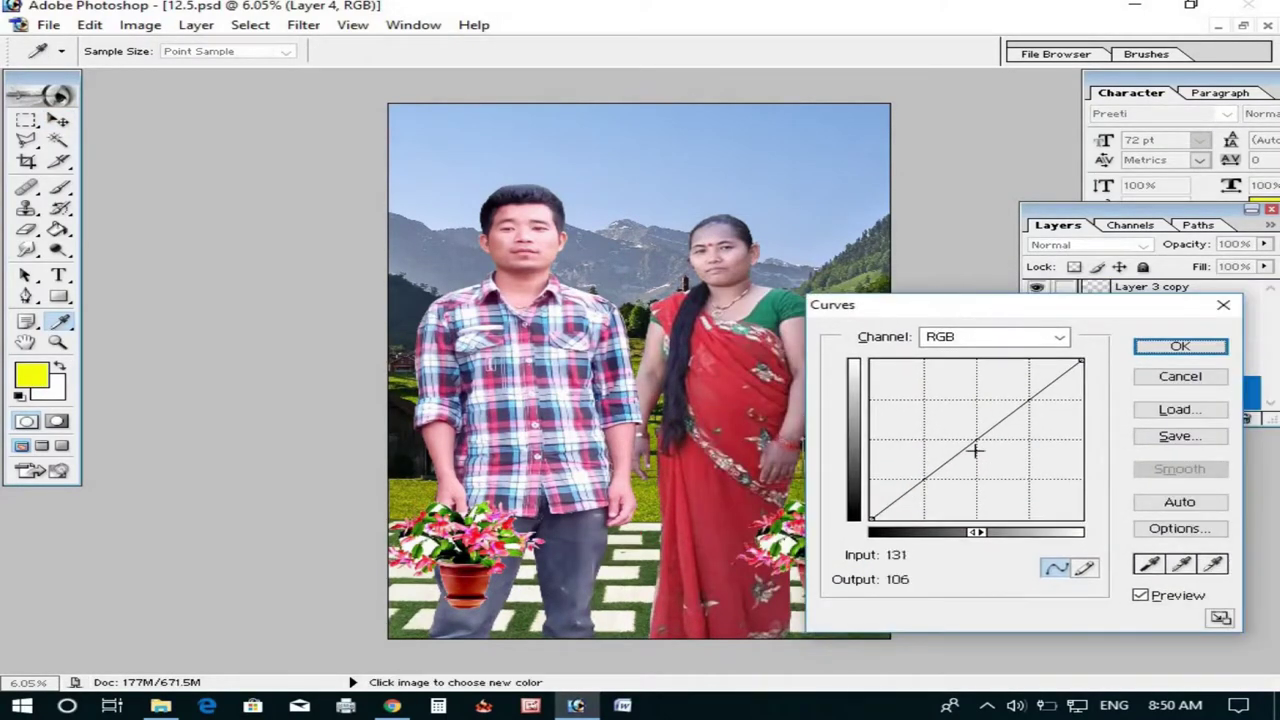
mouse_move(978, 452)
mouse_down()
mouse_move(955, 440)
mouse_move(929, 474)
mouse_up()
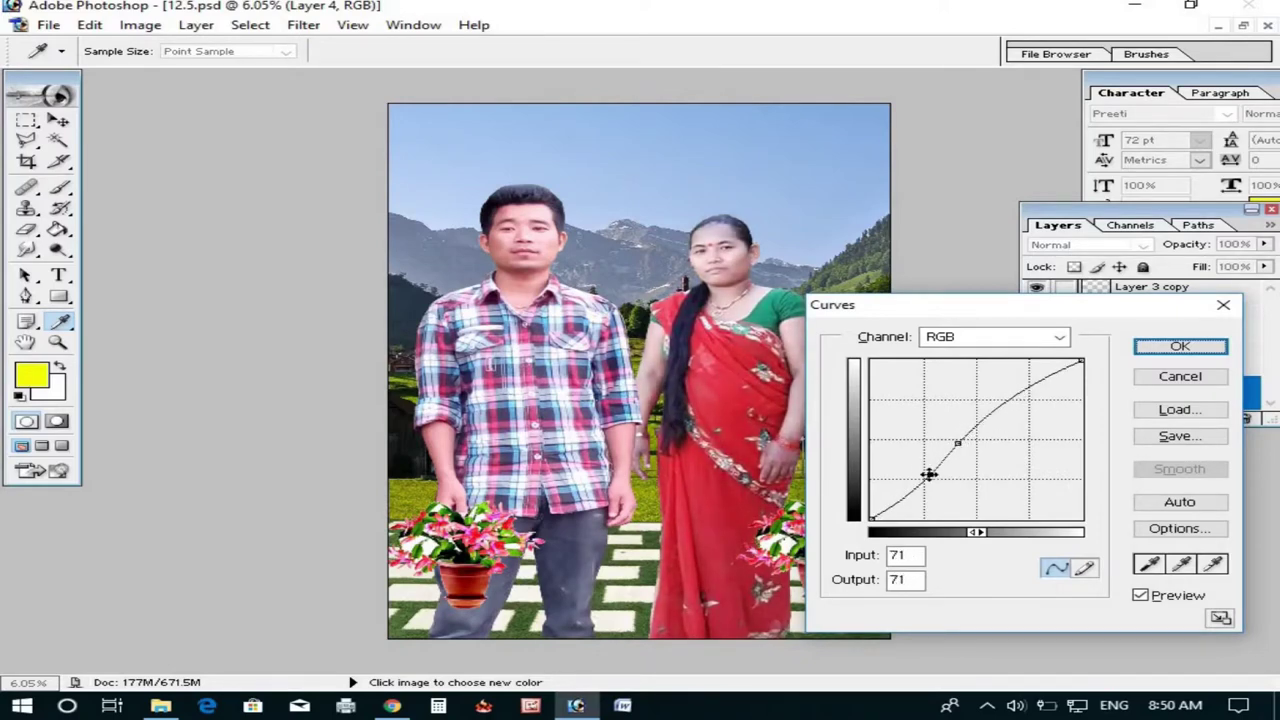
click(1170, 348)
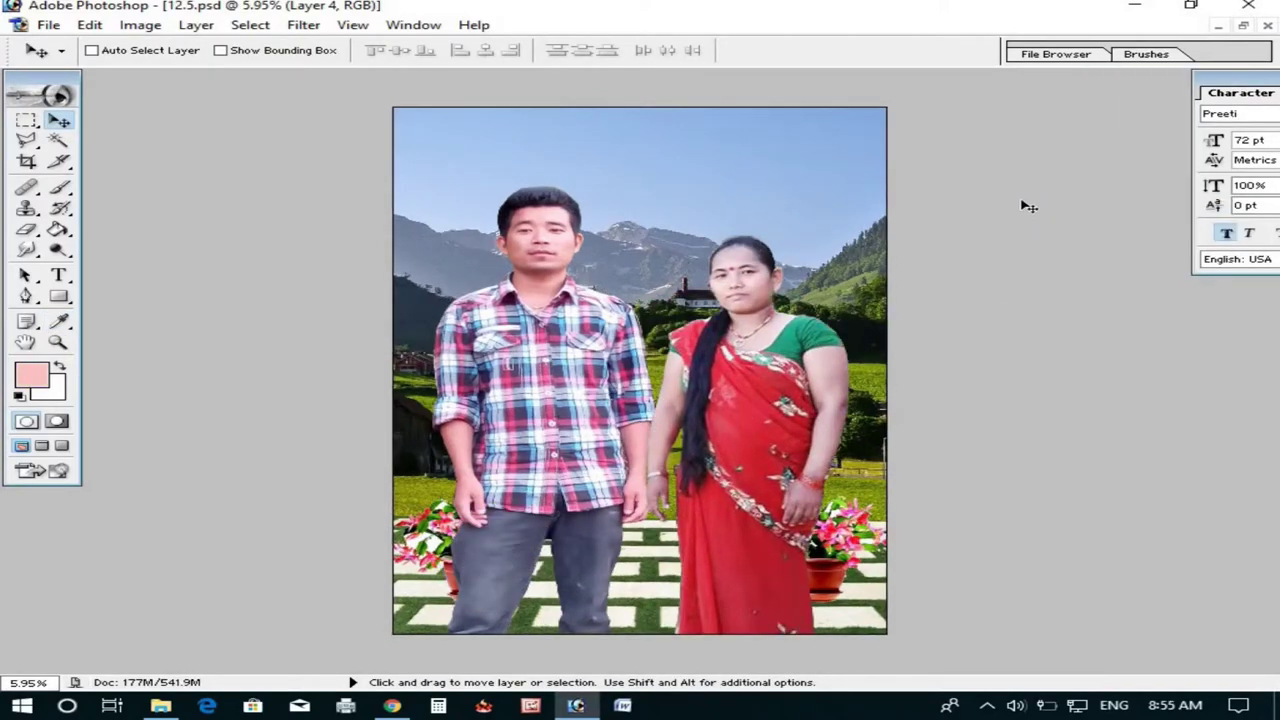
Restore 12.5.psd into a floating window and move it to the right beside the source photos
click(1243, 27)
drag(643, 106, 868, 119)
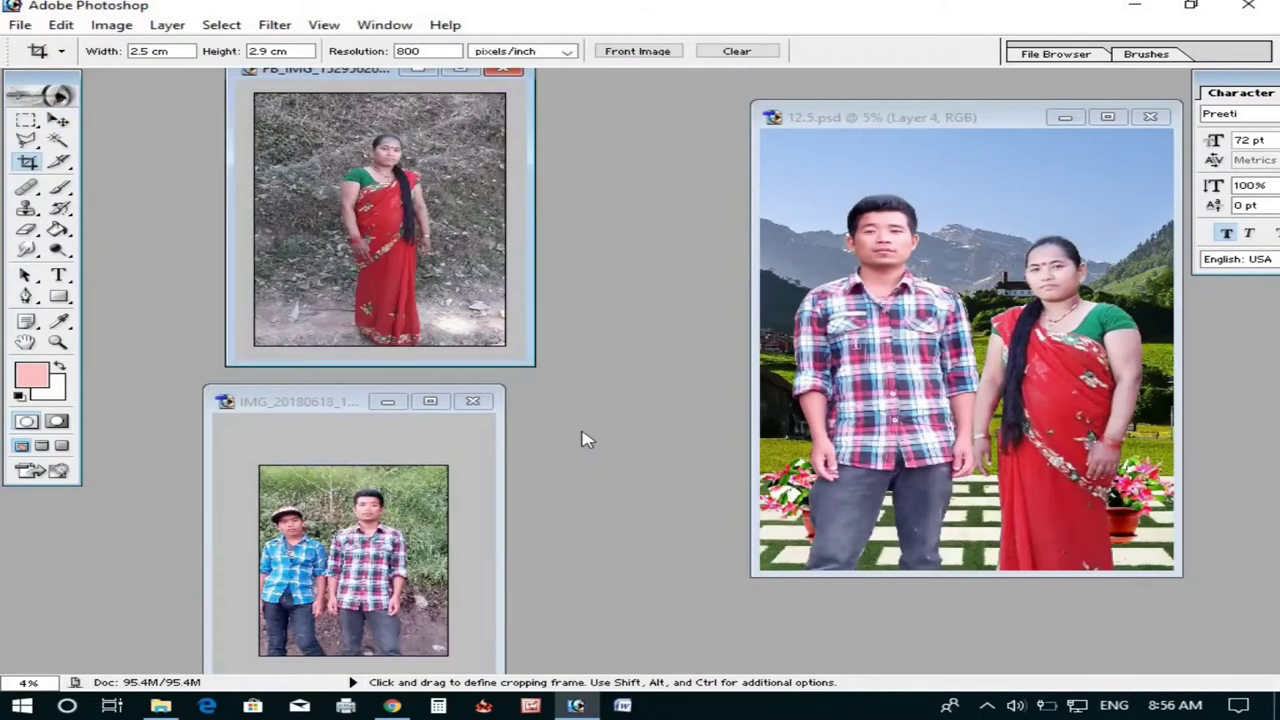